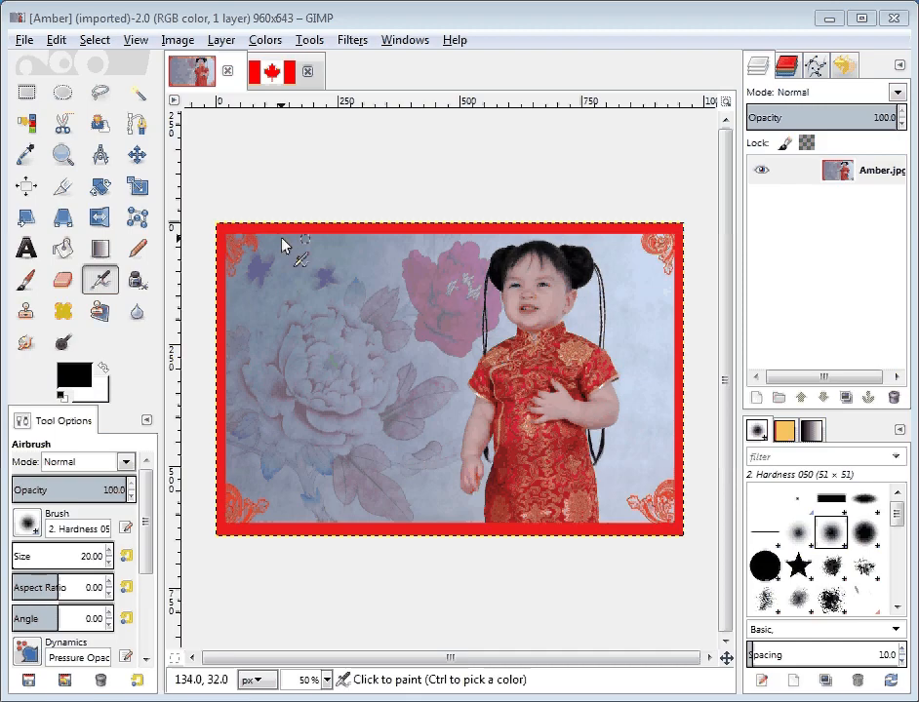
Step: Crop the photo tightly around the girl's head to about 242 × 224 px, from above the hair to the collar
click(65, 188)
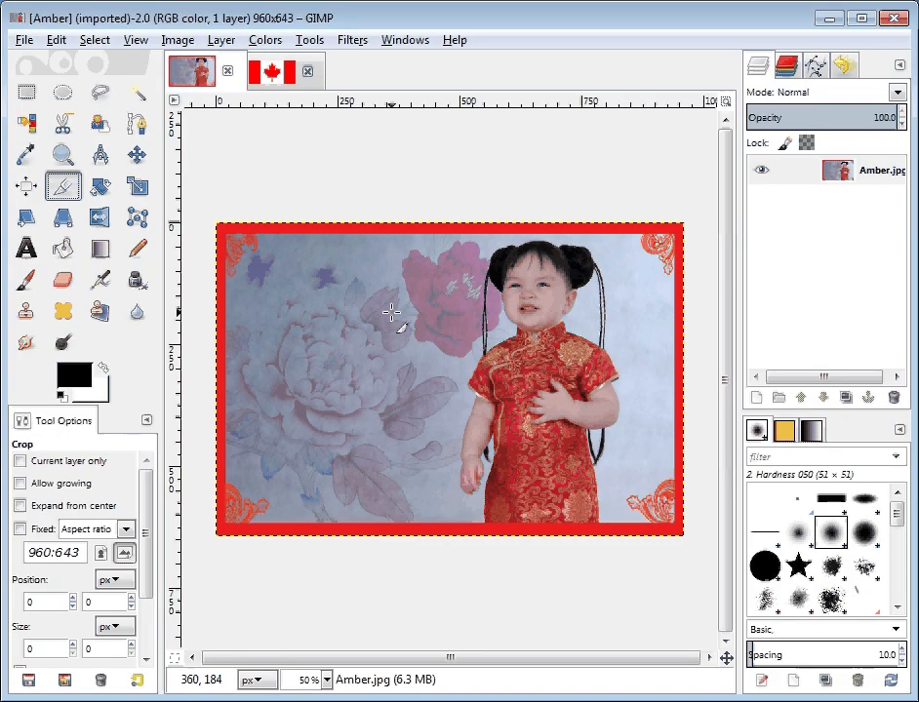
drag(478, 242, 611, 347)
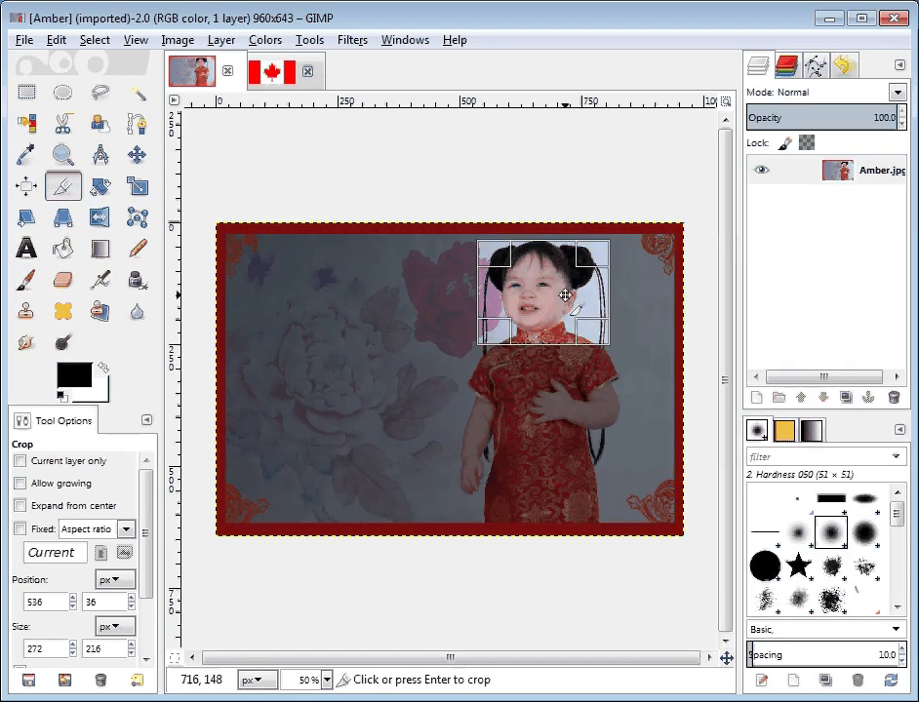
drag(540, 264, 539, 257)
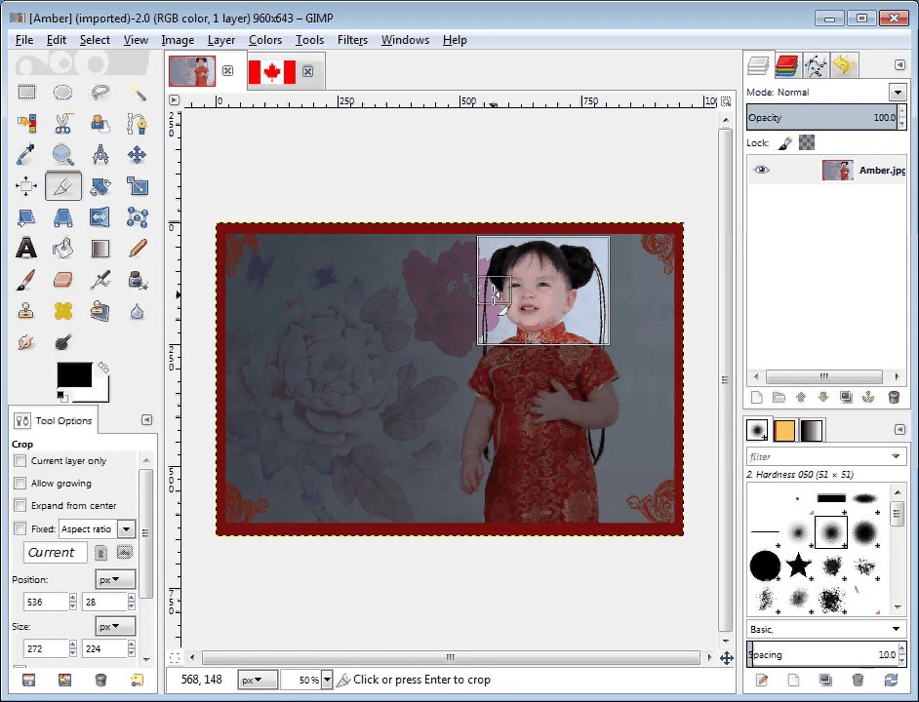
drag(494, 295, 500, 293)
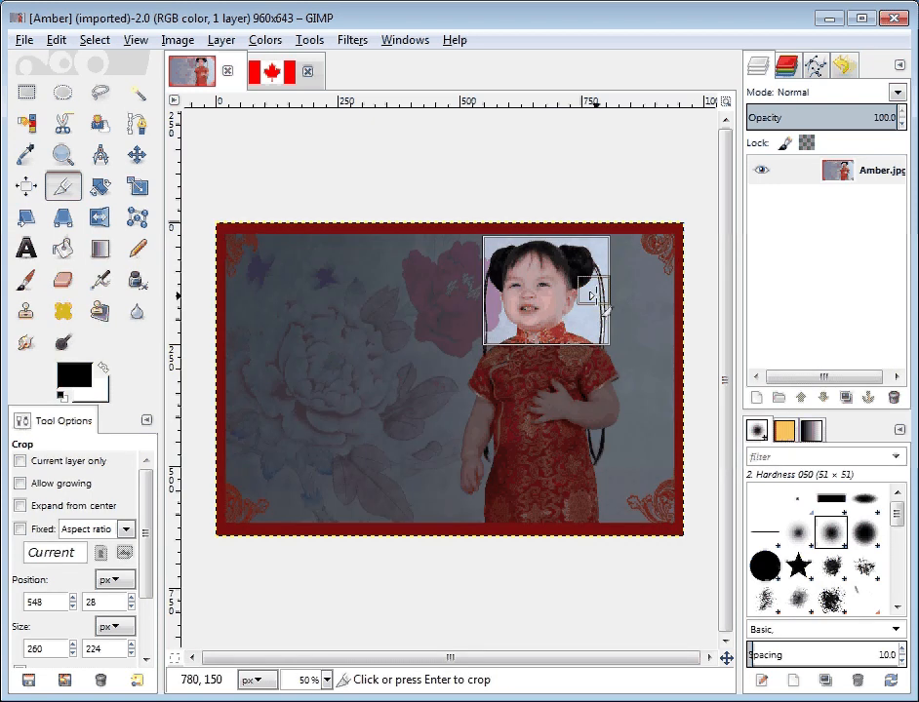
mouse_move(597, 295)
mouse_down()
mouse_move(587, 292)
mouse_move(601, 293)
mouse_up()
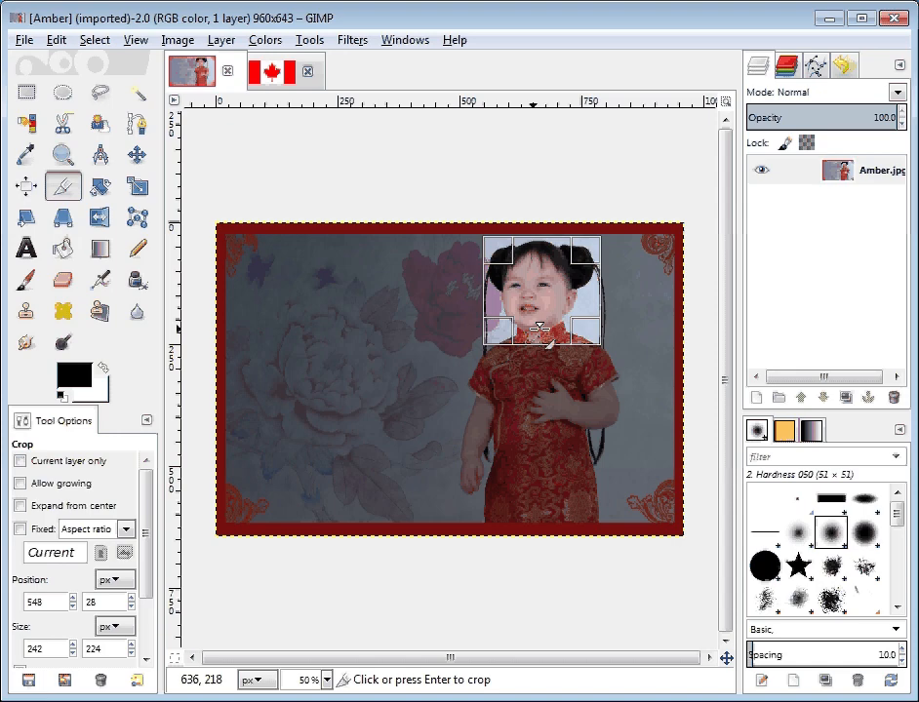
key(Return)
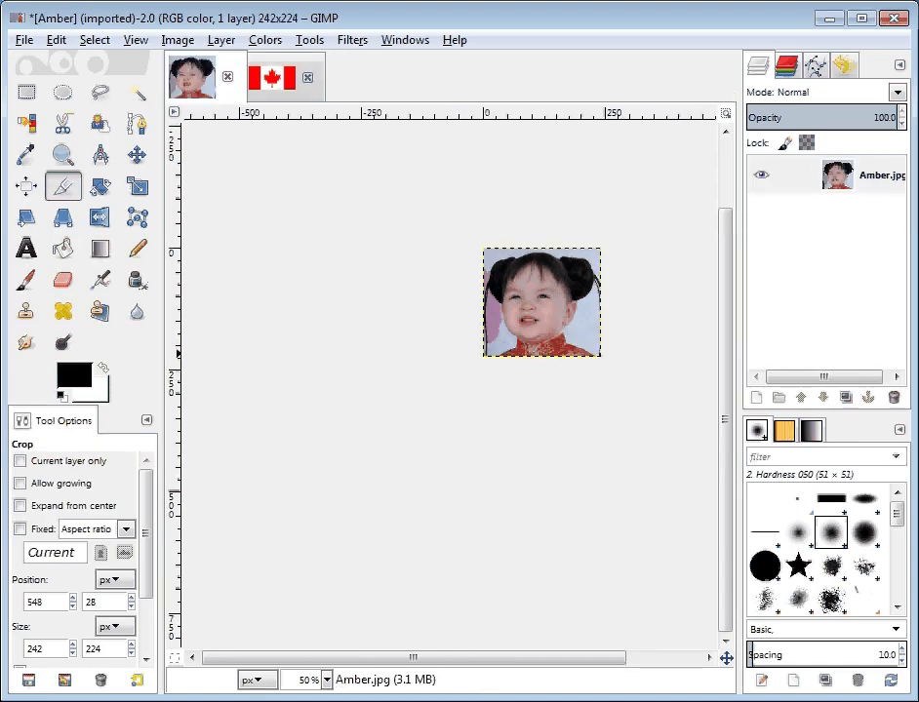
key(1)
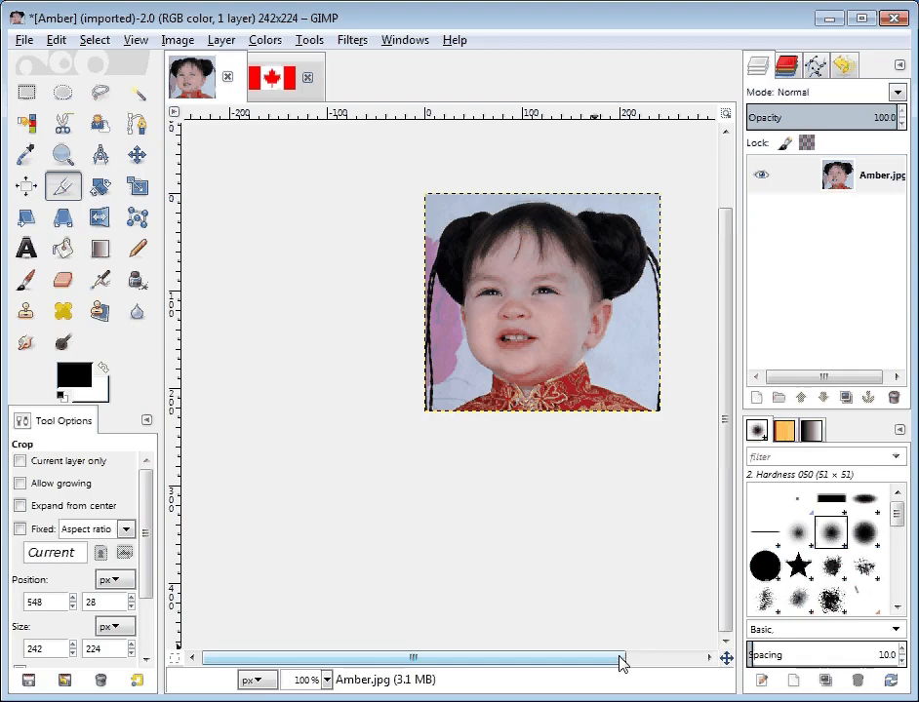
drag(617, 659, 675, 662)
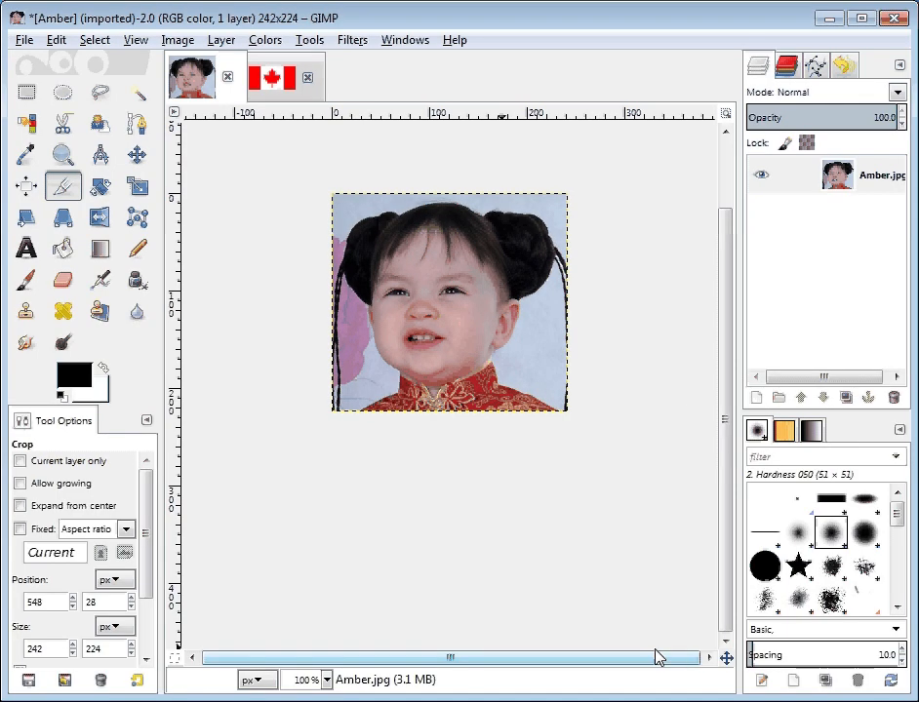
drag(726, 222, 726, 127)
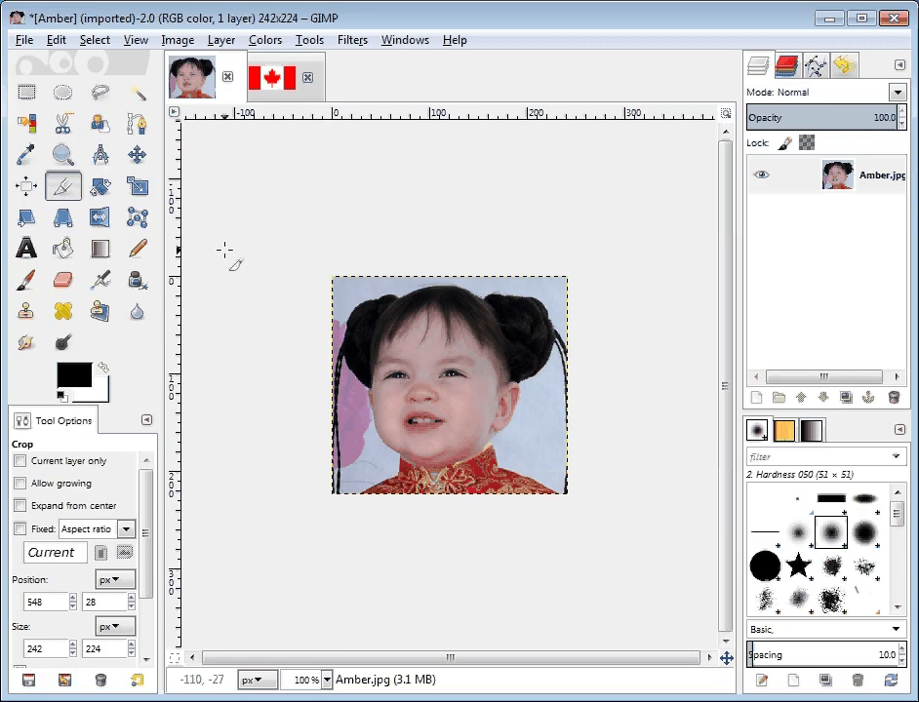
Step: Try erasing the braid along the photo's left edge and clearing the pale background beside the neck, and undo both edits
click(62, 282)
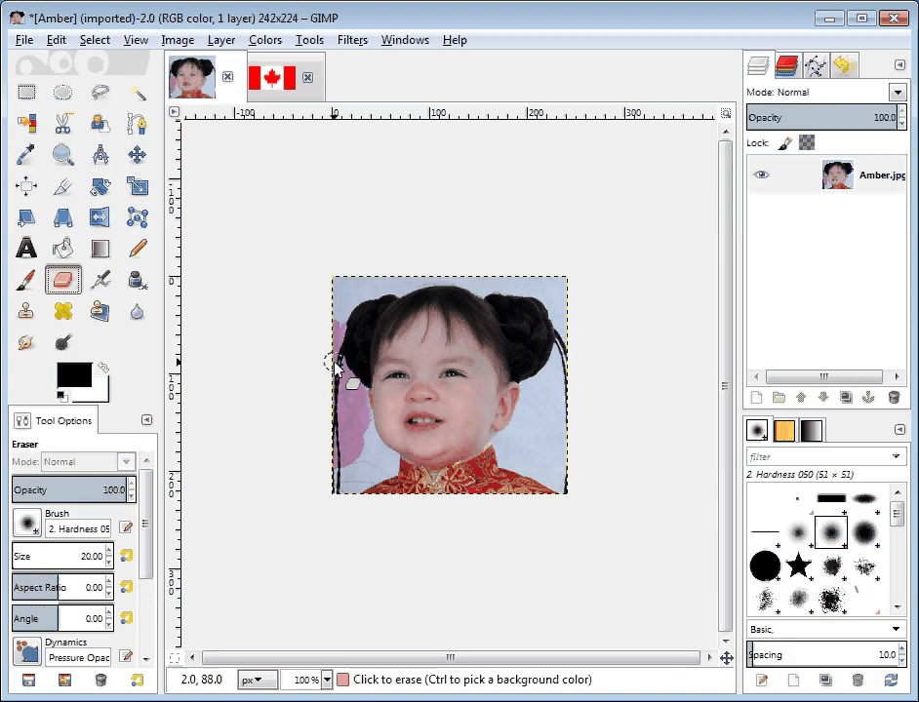
mouse_move(331, 404)
mouse_down()
mouse_move(338, 384)
mouse_move(341, 501)
mouse_move(333, 417)
mouse_move(337, 489)
mouse_up()
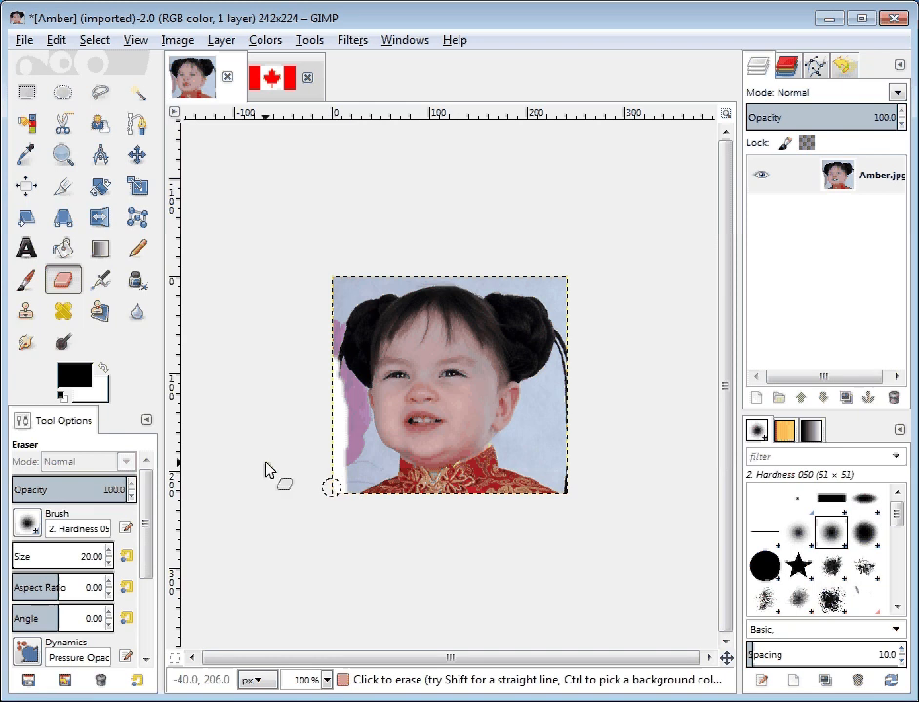
click(141, 98)
click(540, 428)
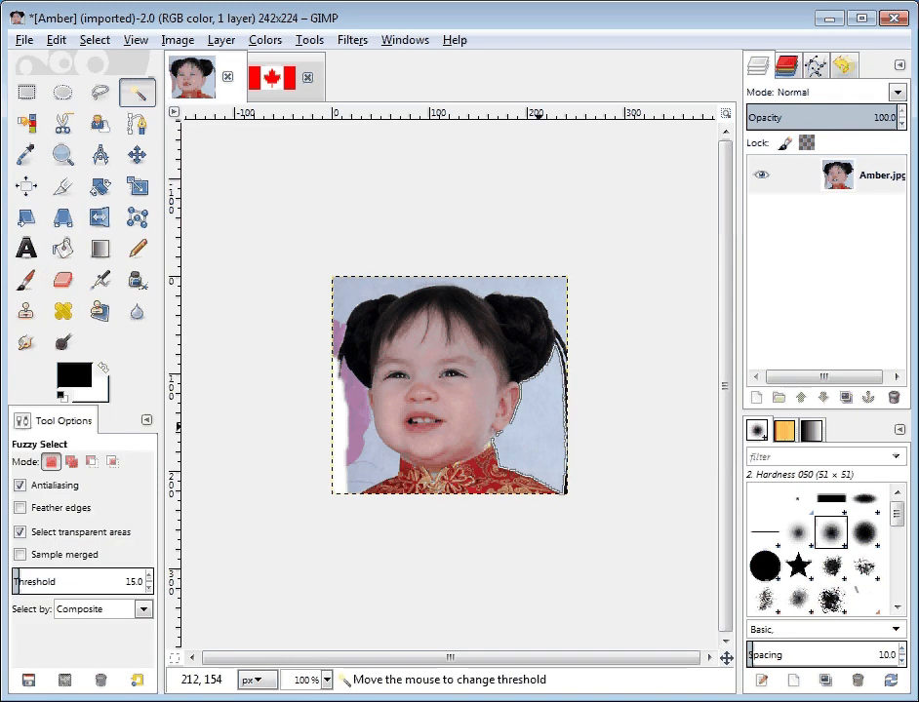
key(Delete)
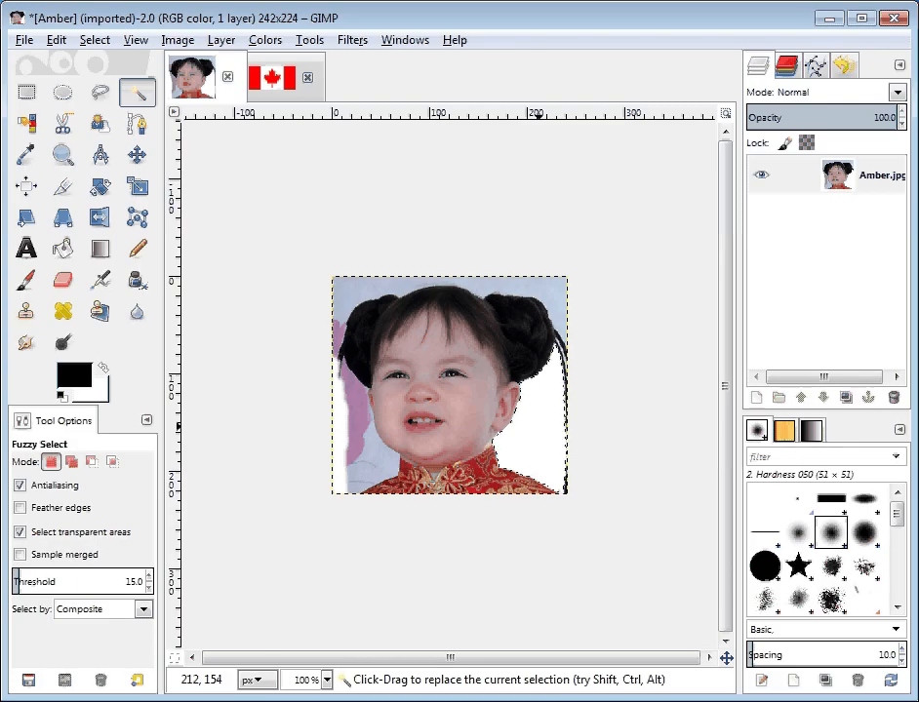
key(ctrl+z)
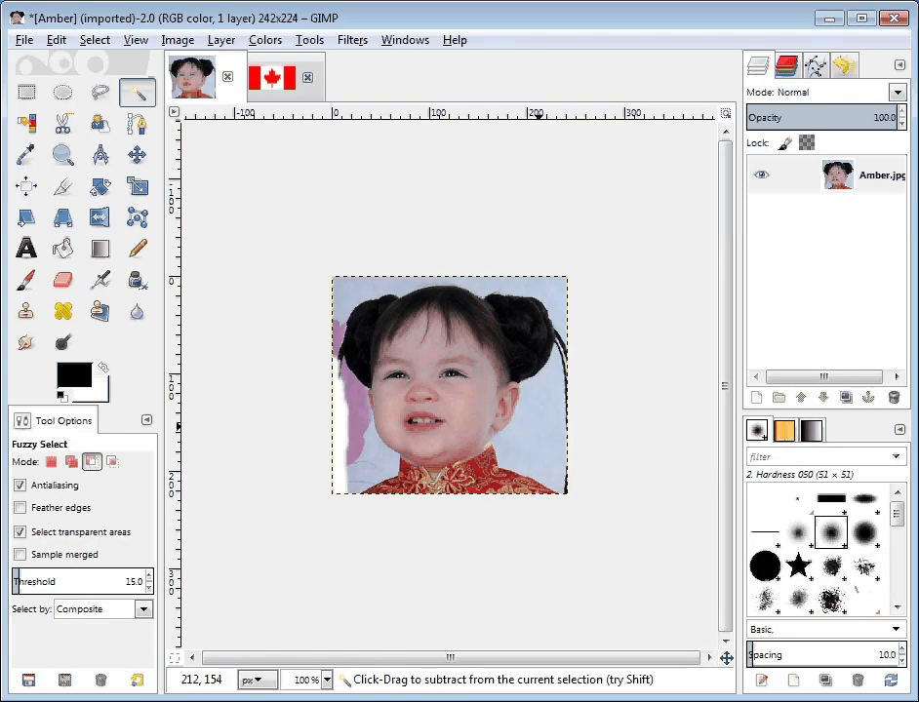
key(ctrl+z)
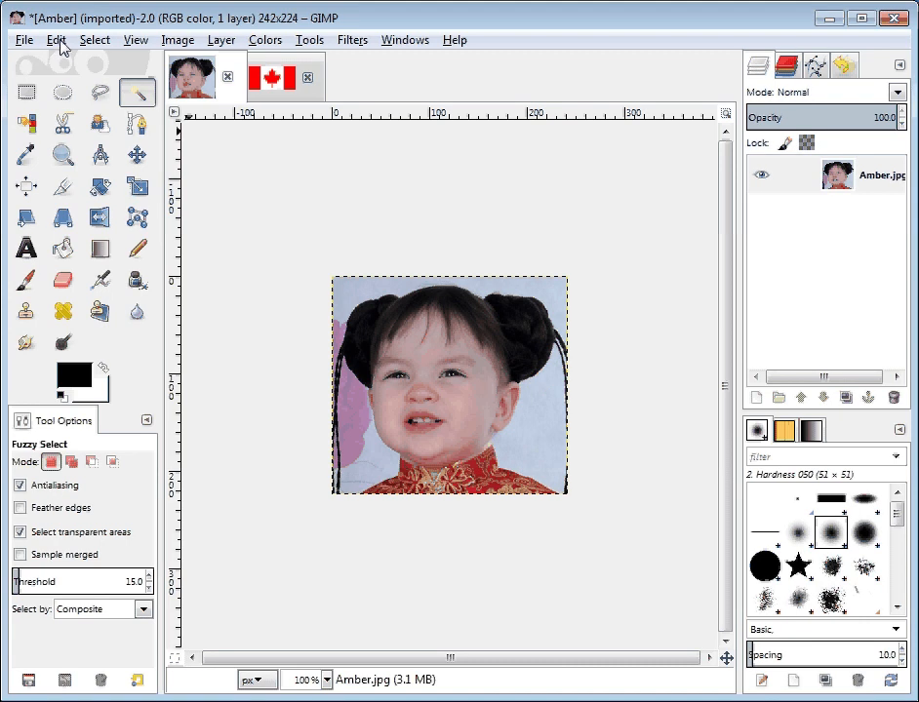
Step: Select the entire cropped image and copy it
click(95, 41)
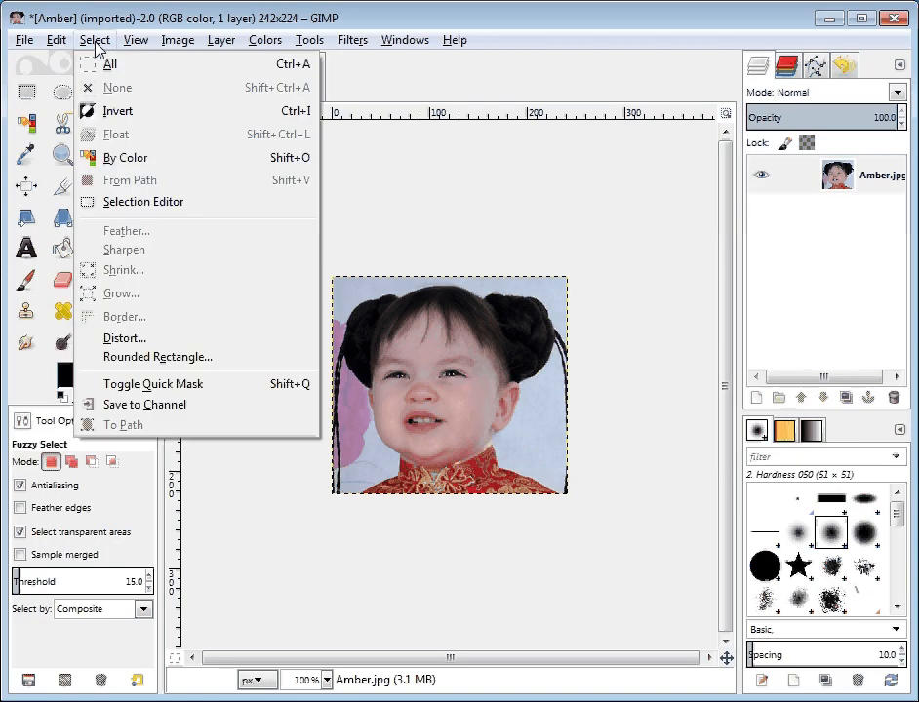
click(114, 68)
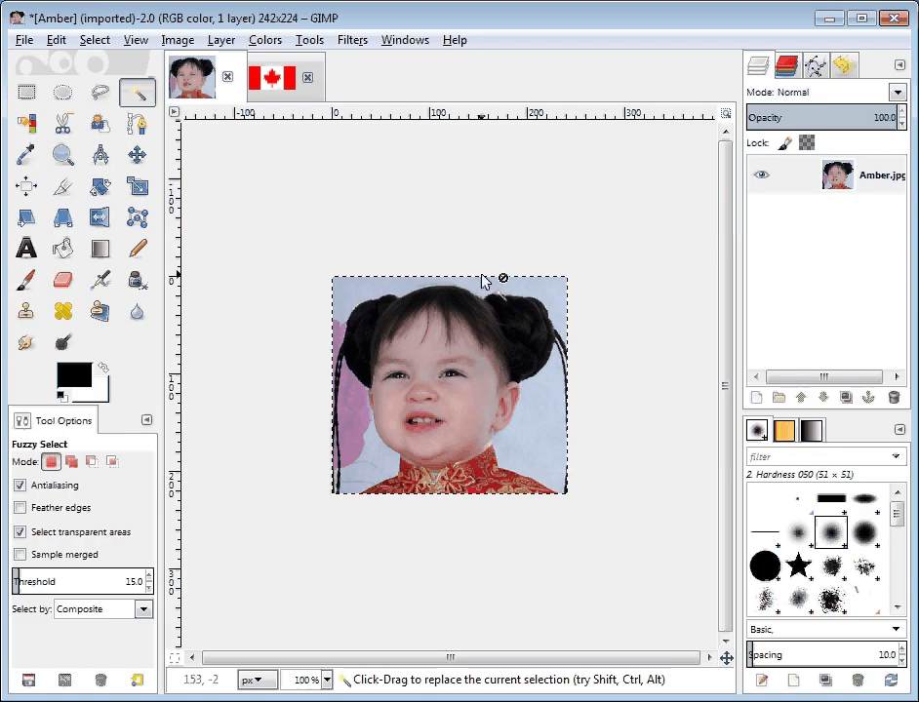
click(57, 41)
click(101, 177)
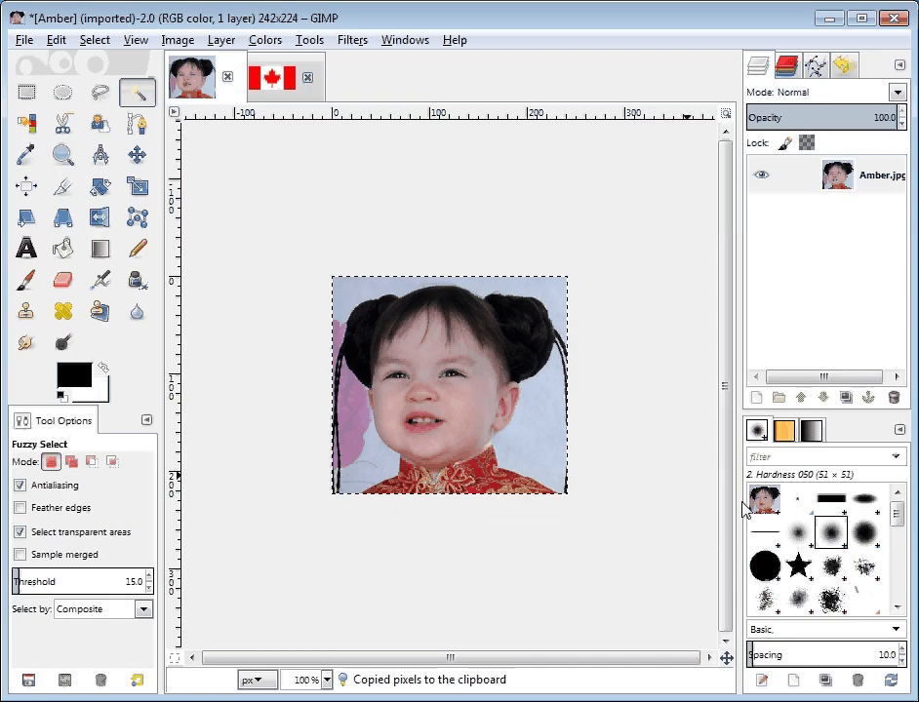
Step: Paste the copied image and convert the floating selection into a new layer
click(56, 40)
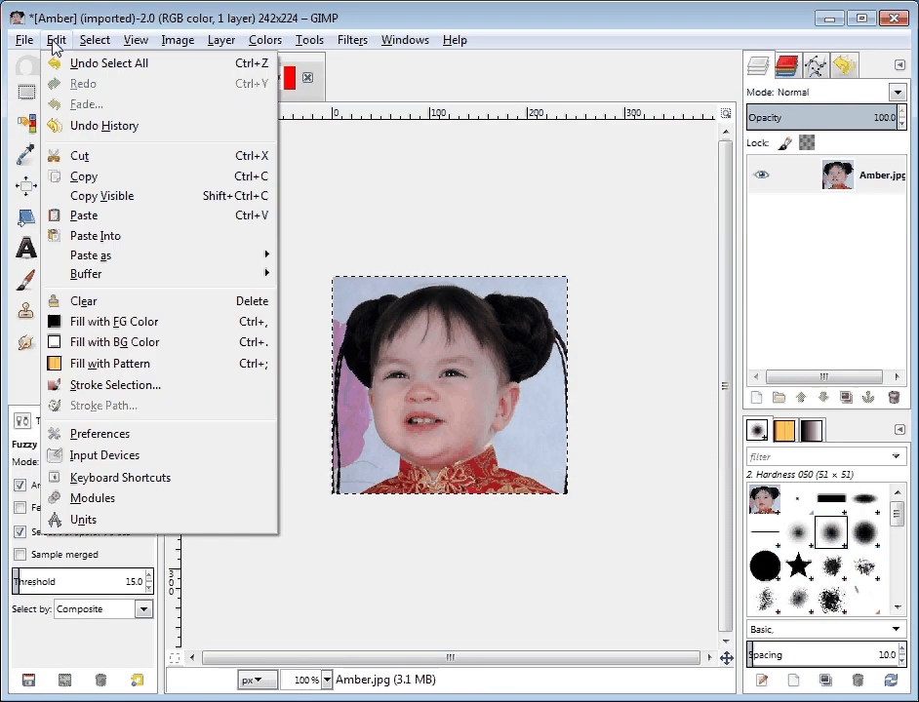
click(88, 215)
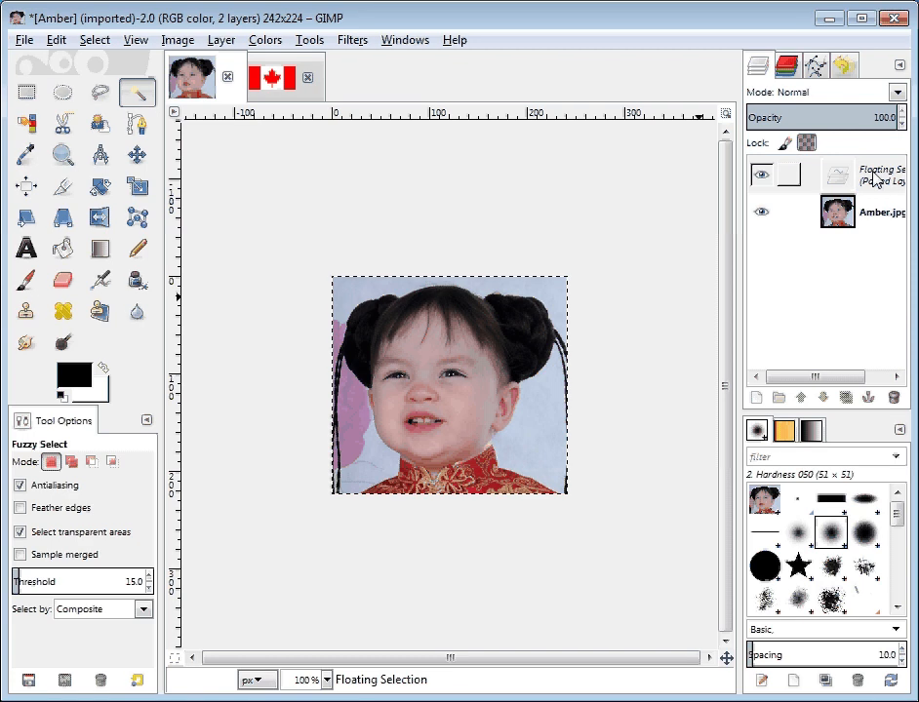
click(875, 181)
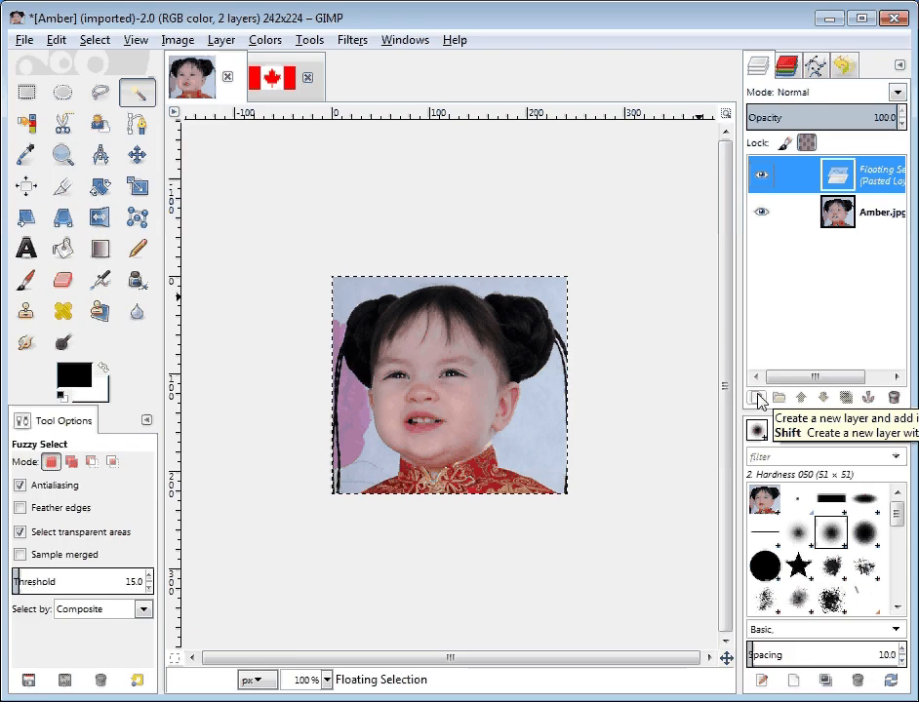
click(222, 41)
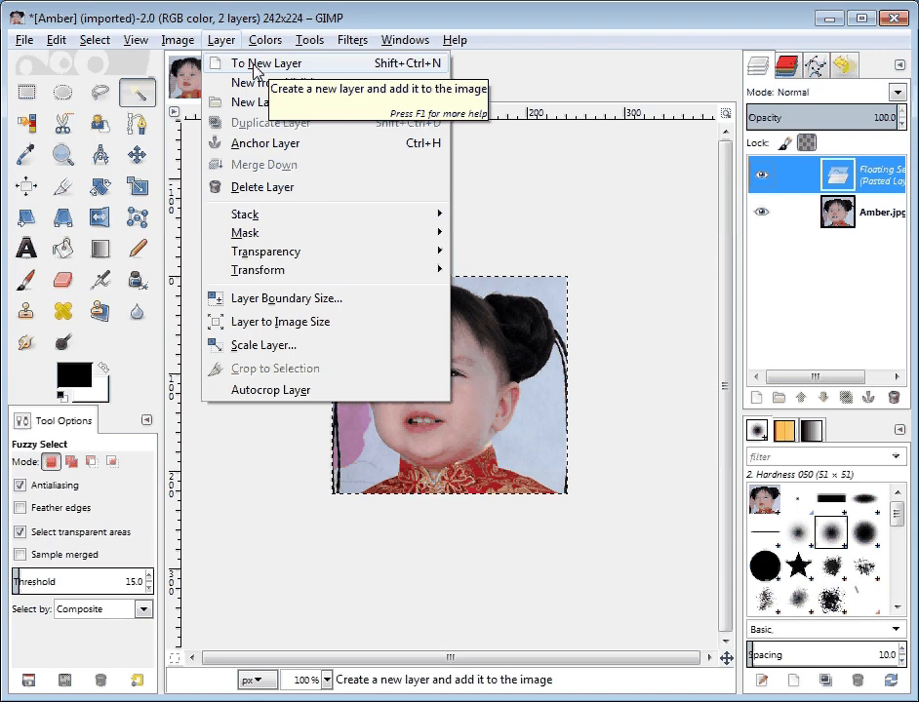
click(254, 66)
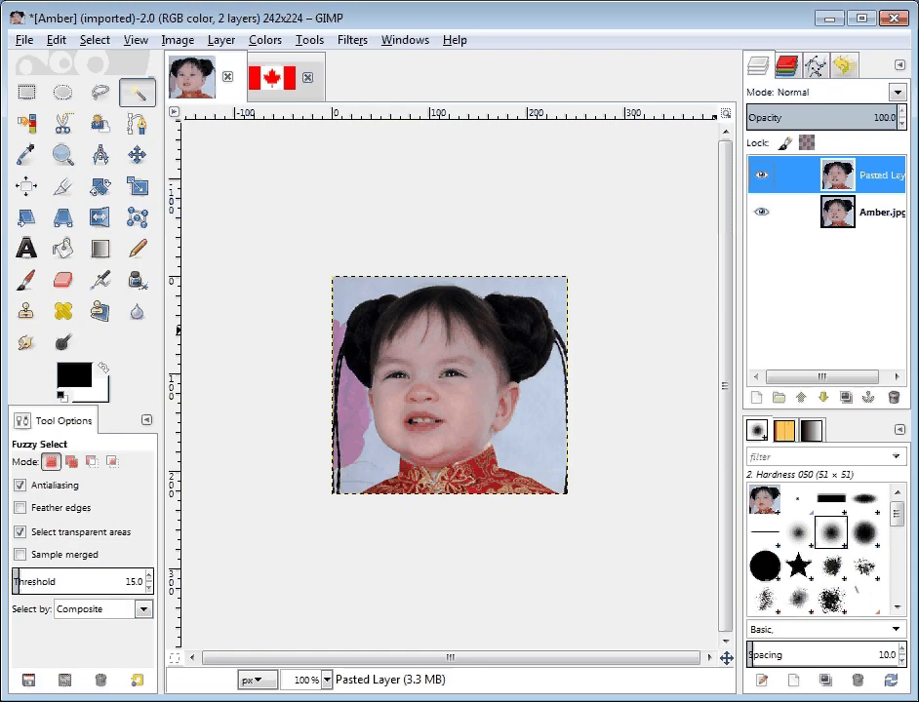
Step: Hide the original photo layer and erase the braid and background in the lower-left area of the pasted layer
click(761, 213)
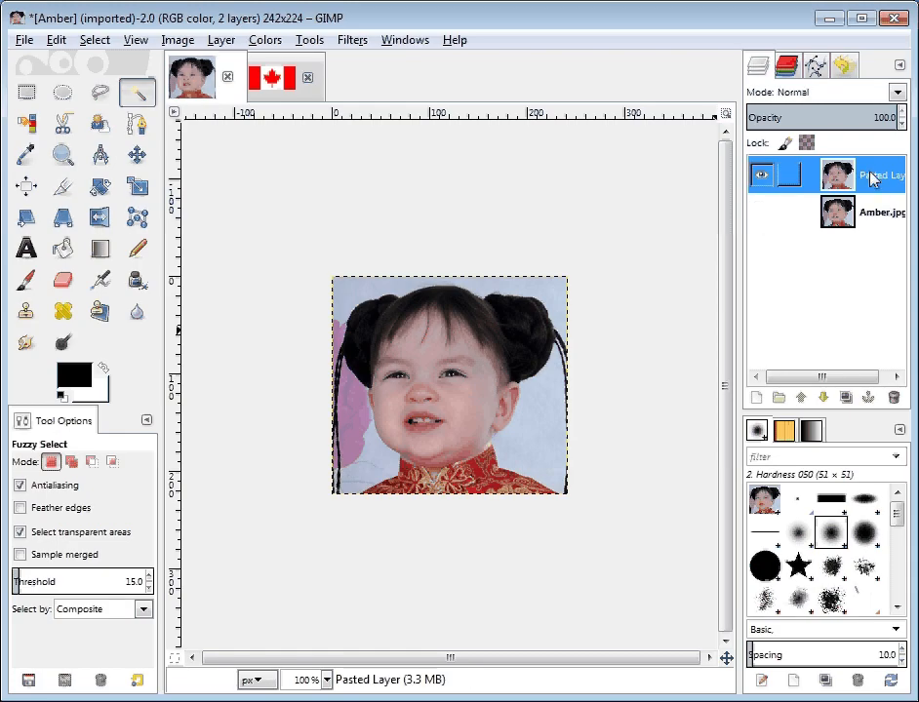
click(64, 282)
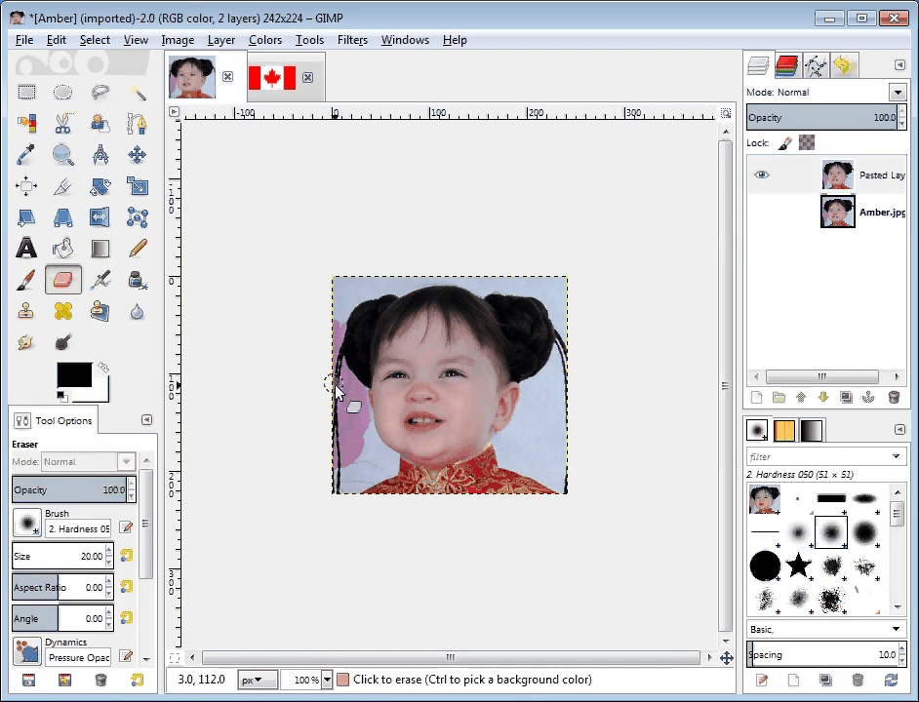
mouse_move(335, 390)
mouse_down()
mouse_move(350, 466)
mouse_move(337, 381)
mouse_move(367, 446)
mouse_move(332, 374)
mouse_move(348, 451)
mouse_move(336, 413)
mouse_move(340, 510)
mouse_up()
mouse_move(350, 463)
mouse_down()
mouse_move(348, 506)
mouse_move(359, 449)
mouse_move(362, 477)
mouse_move(369, 448)
mouse_move(375, 493)
mouse_up()
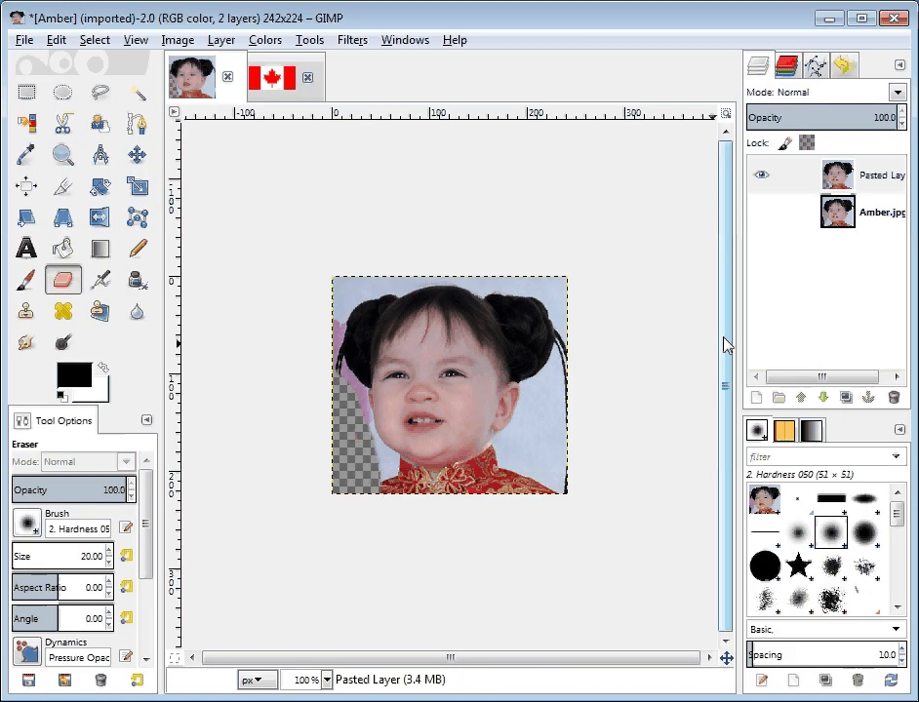
Step: Delete the original photo layer, keeping only the pasted layer
click(881, 215)
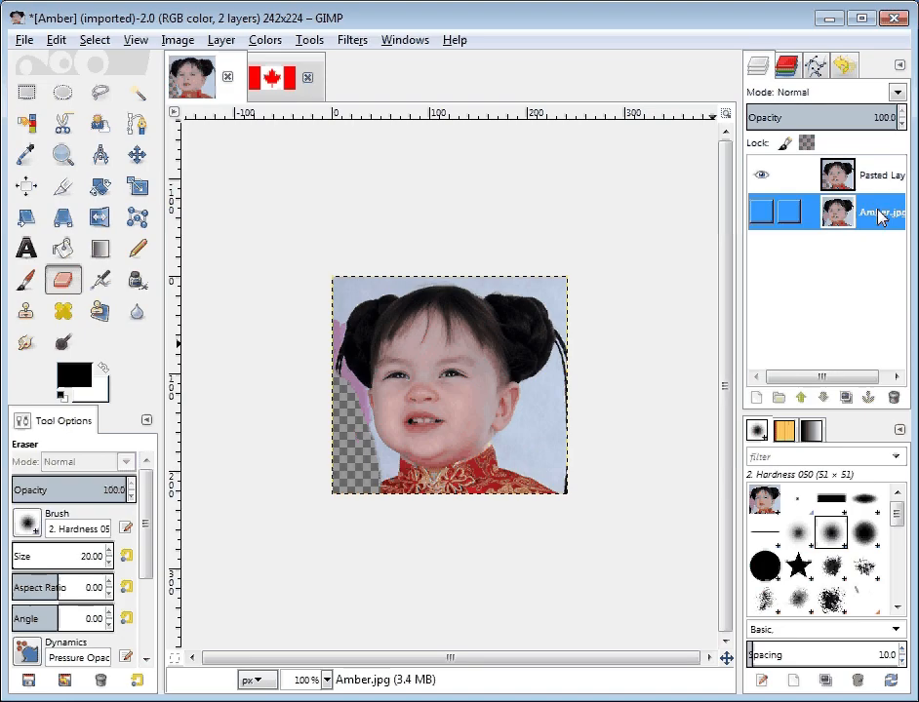
click(894, 398)
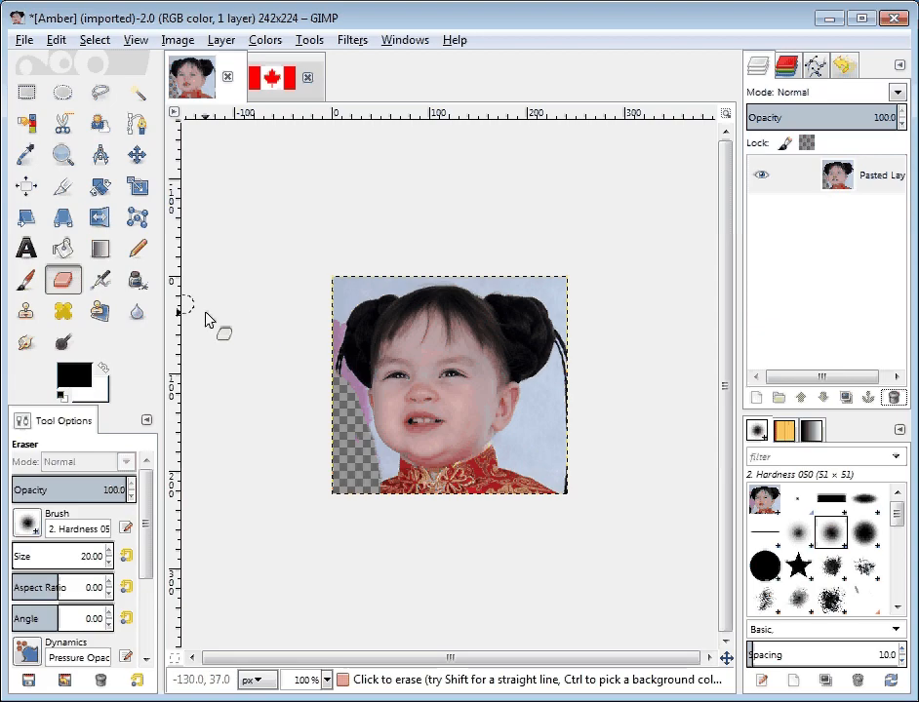
Step: Fuzzy-select the pale background between the face and the right-hand braid at threshold 15 and clear it to transparency
click(137, 92)
drag(548, 428, 550, 426)
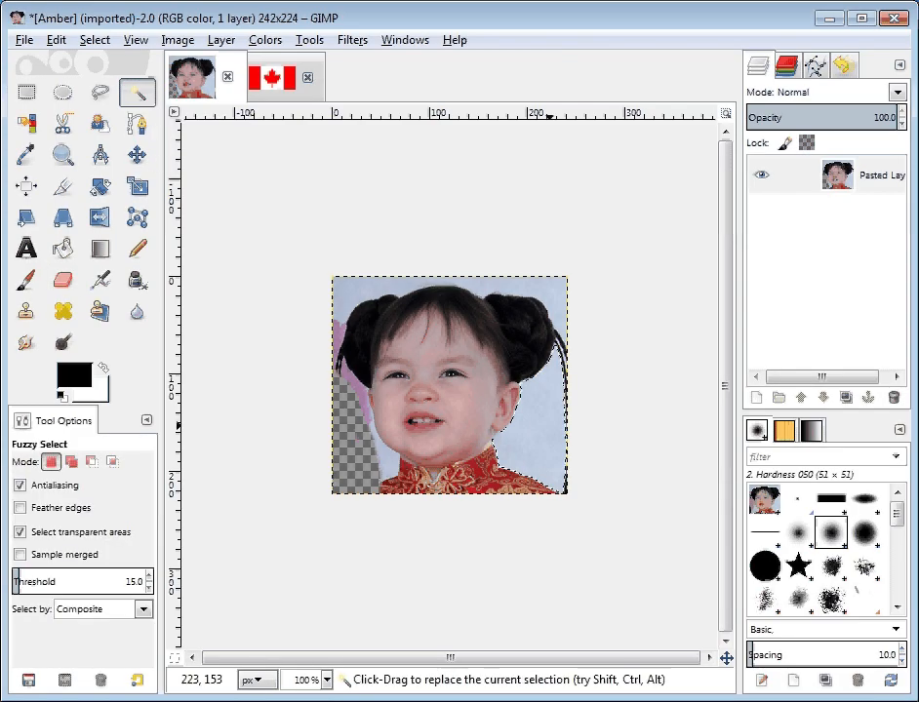
key(Delete)
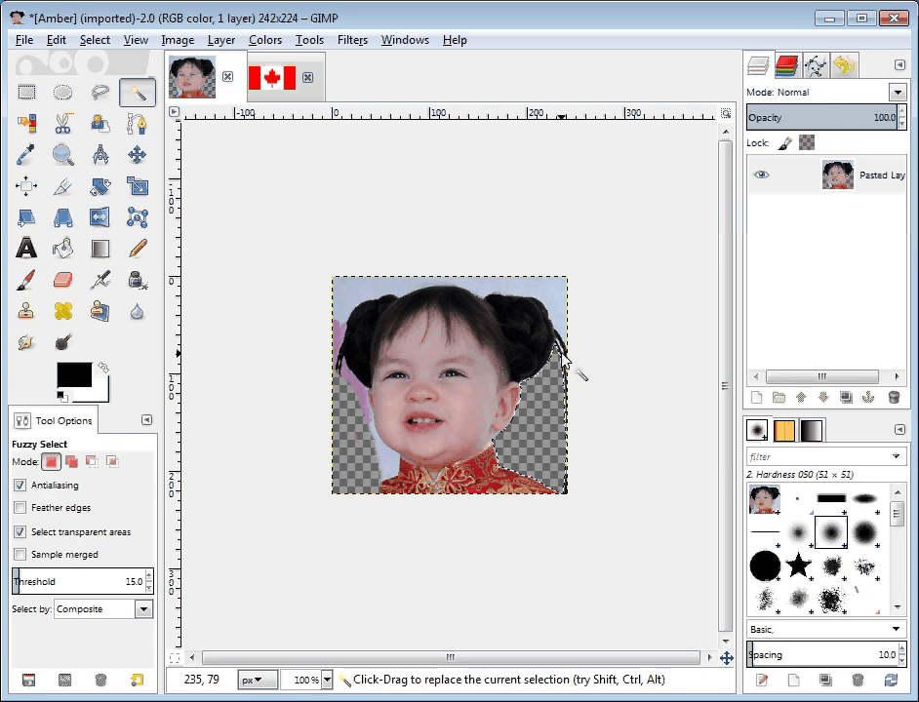
Step: Dismiss the selection and erase the black braid and leftover background along the image's right edge
click(62, 279)
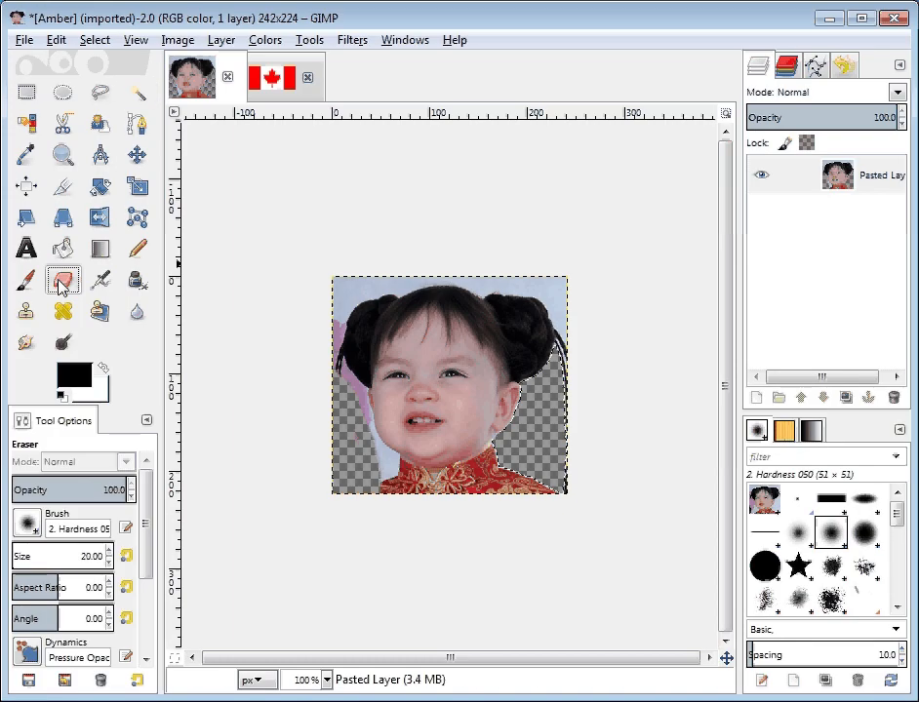
click(568, 361)
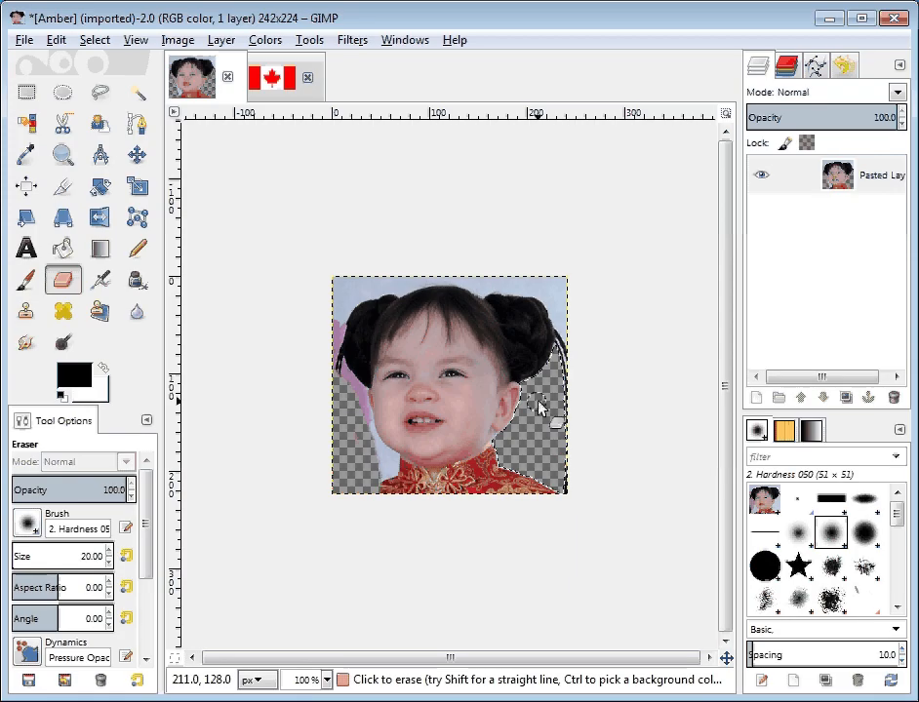
click(95, 40)
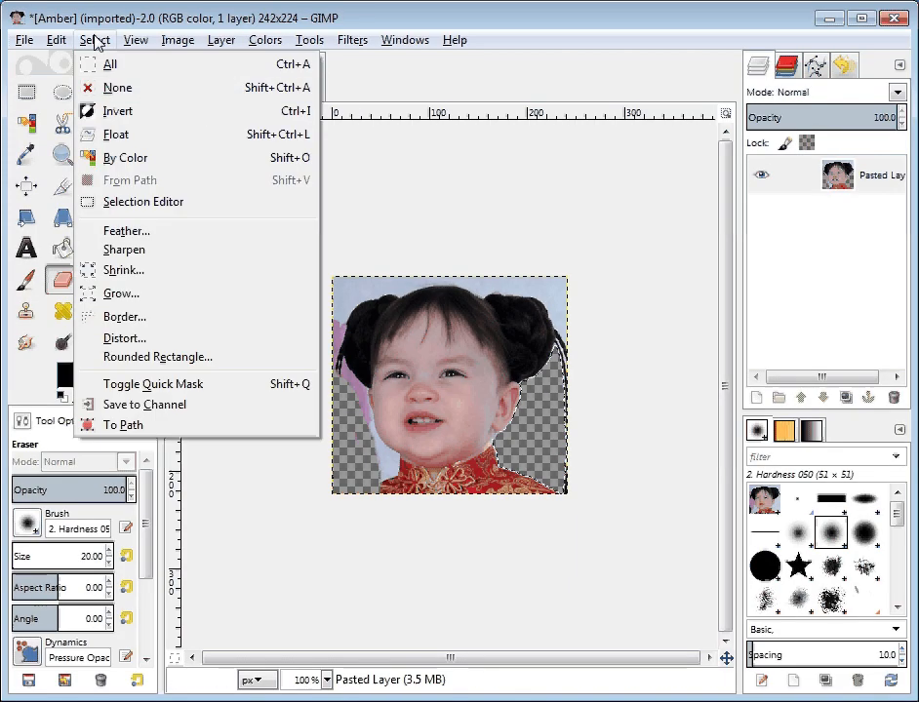
click(97, 87)
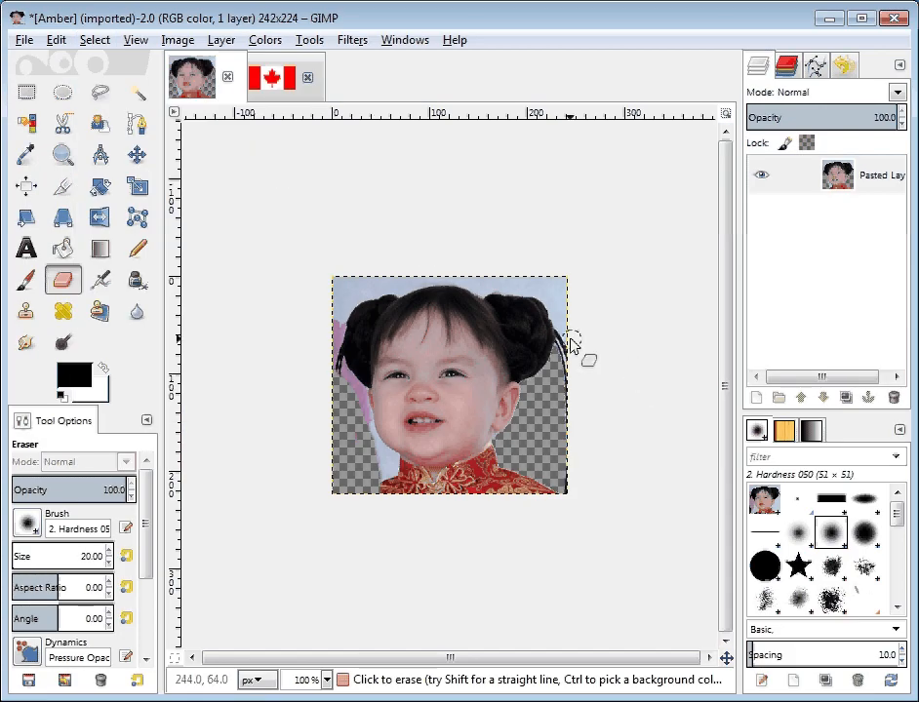
mouse_move(564, 340)
mouse_down()
mouse_move(566, 411)
mouse_move(560, 324)
mouse_move(560, 349)
mouse_up()
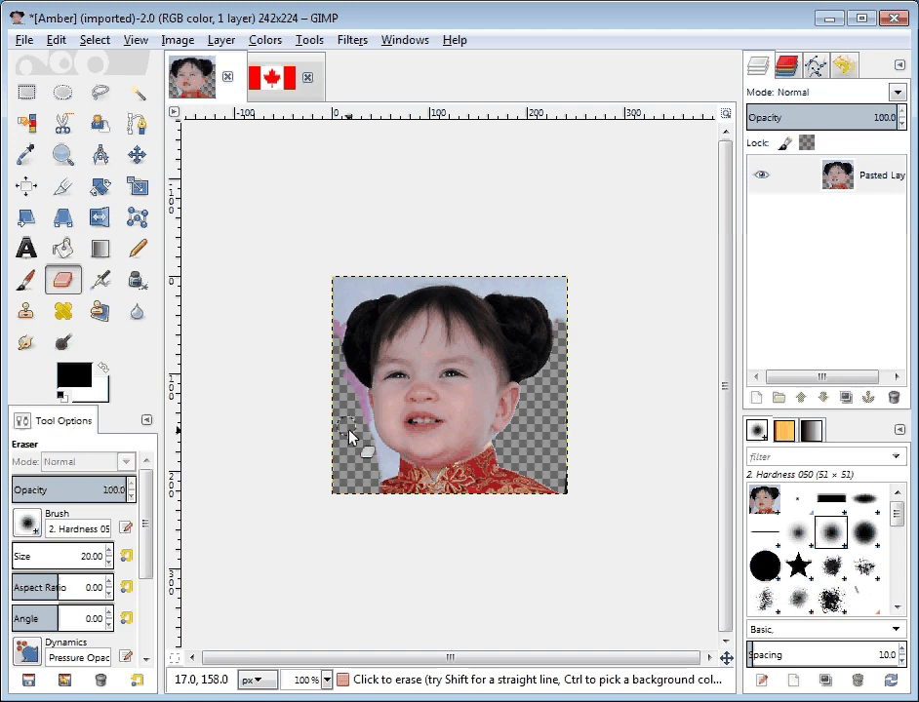
Step: Fuzzy-select the pink, pale blue and sky background areas left of and above the head at threshold 15, clearing each to transparency
click(136, 92)
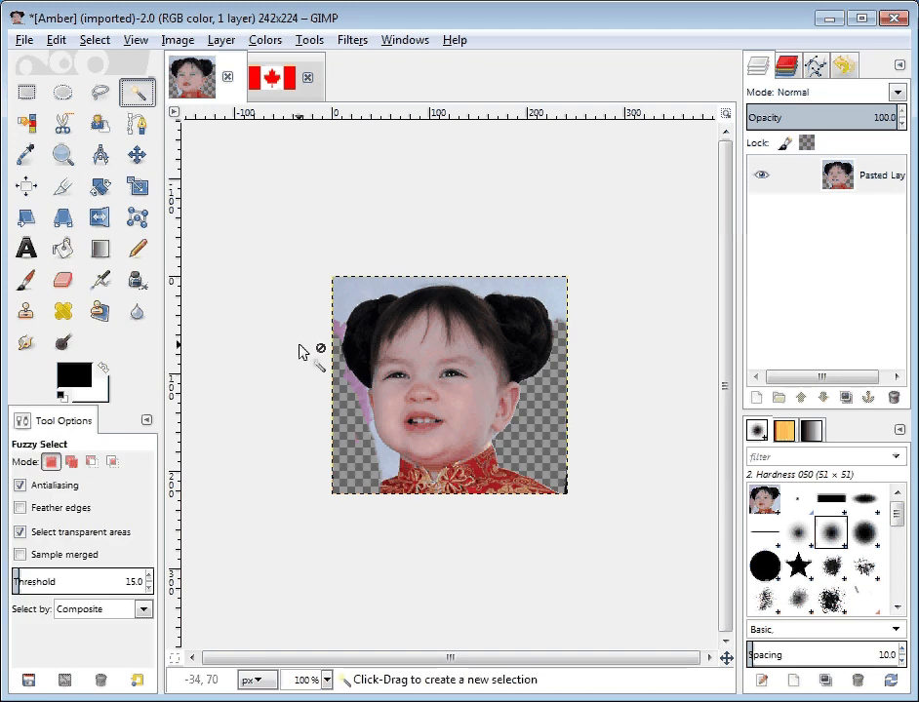
click(357, 391)
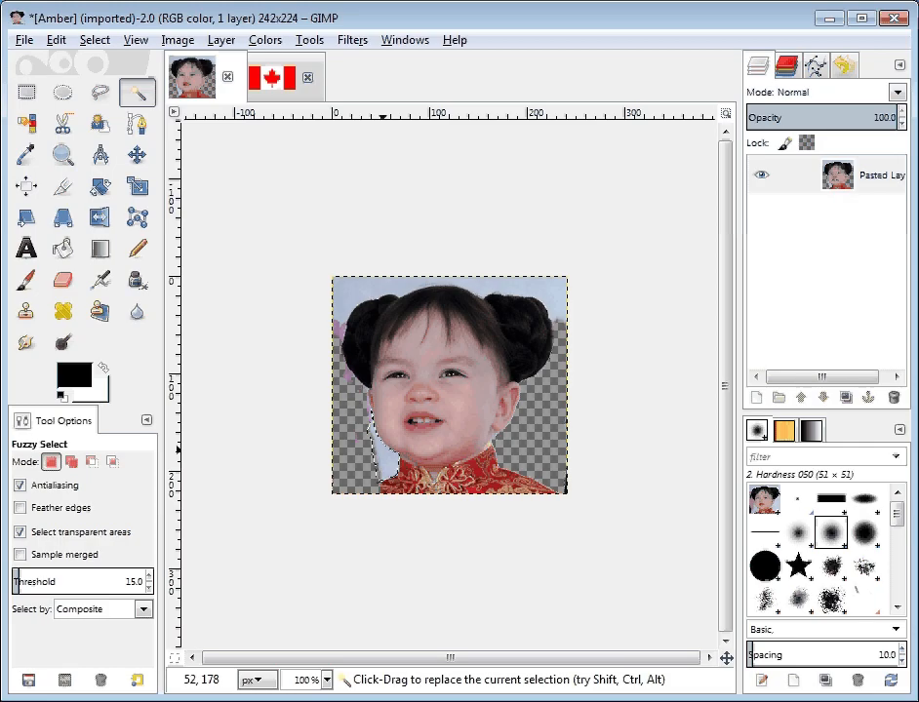
click(384, 452)
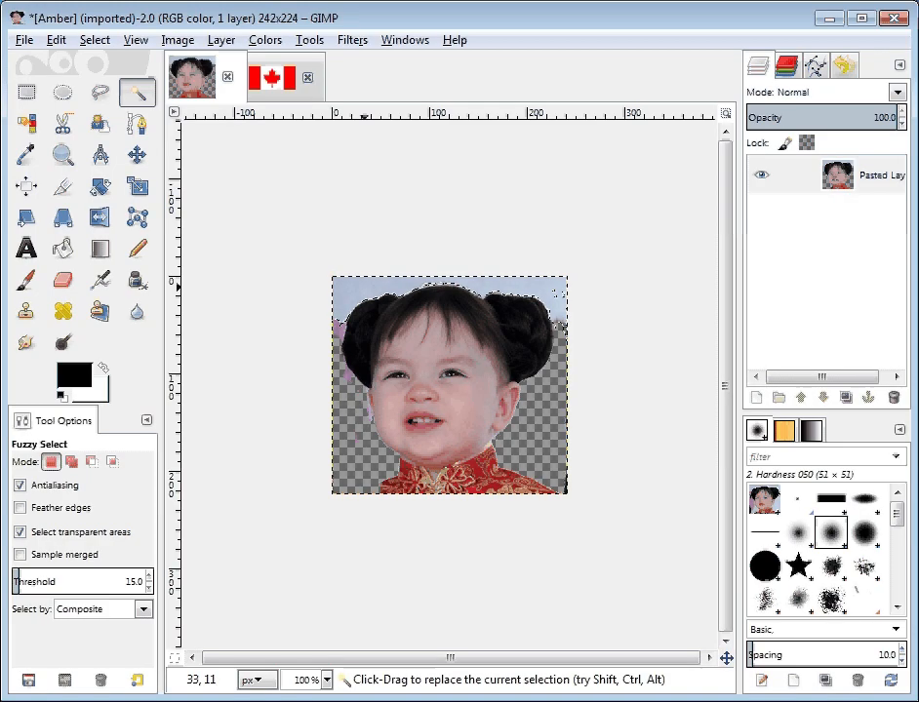
click(365, 288)
click(336, 329)
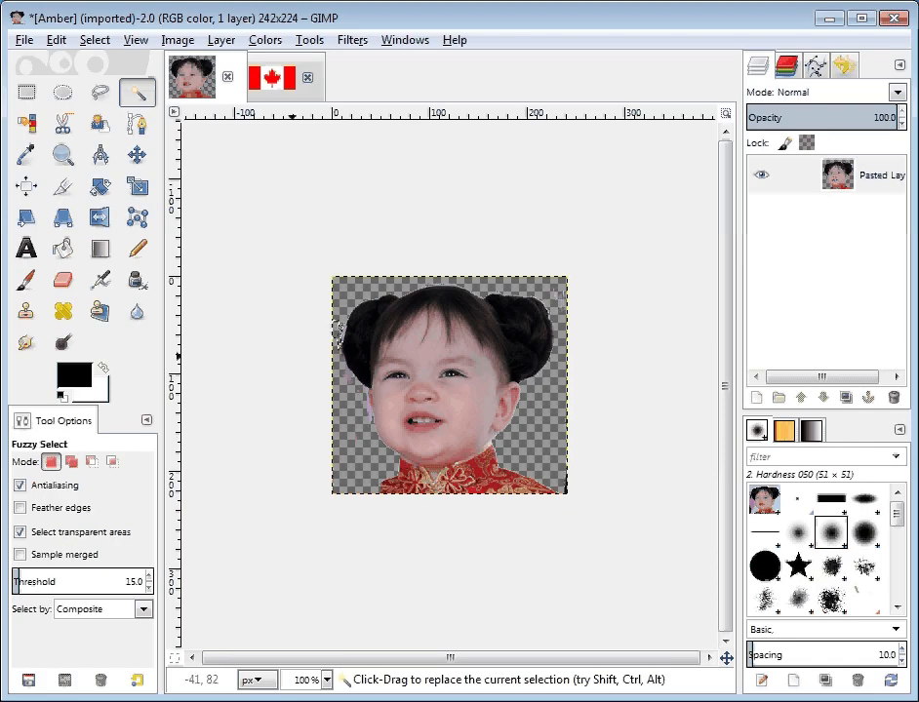
Step: Dismiss the selection and erase the red collar and clothing below the girl's chin with the size 20 eraser
click(69, 284)
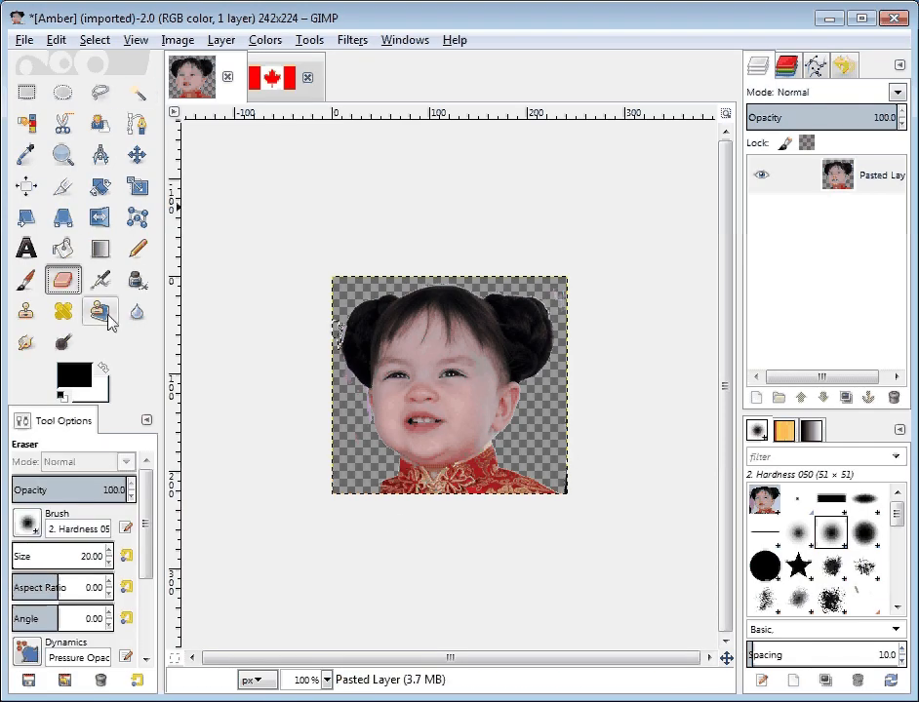
click(407, 475)
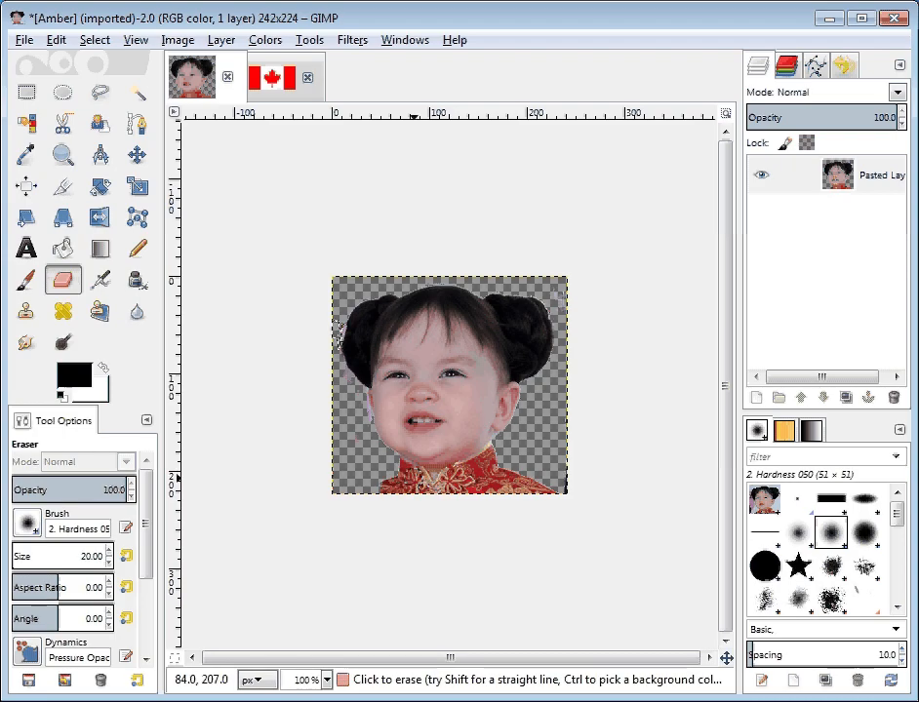
click(95, 40)
click(107, 90)
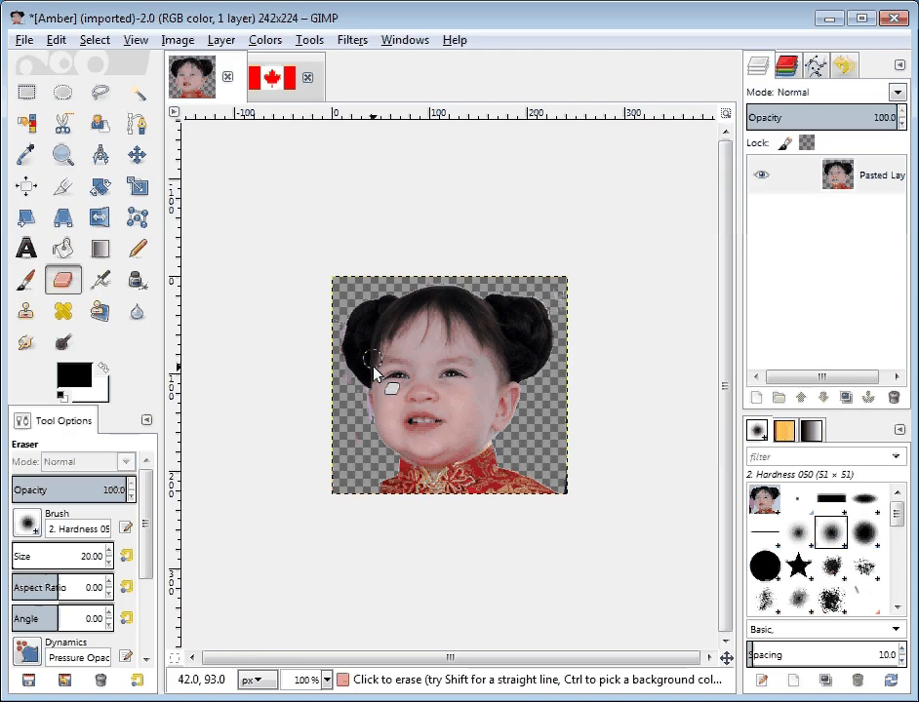
mouse_move(390, 475)
mouse_down()
mouse_move(436, 484)
mouse_move(496, 461)
mouse_up()
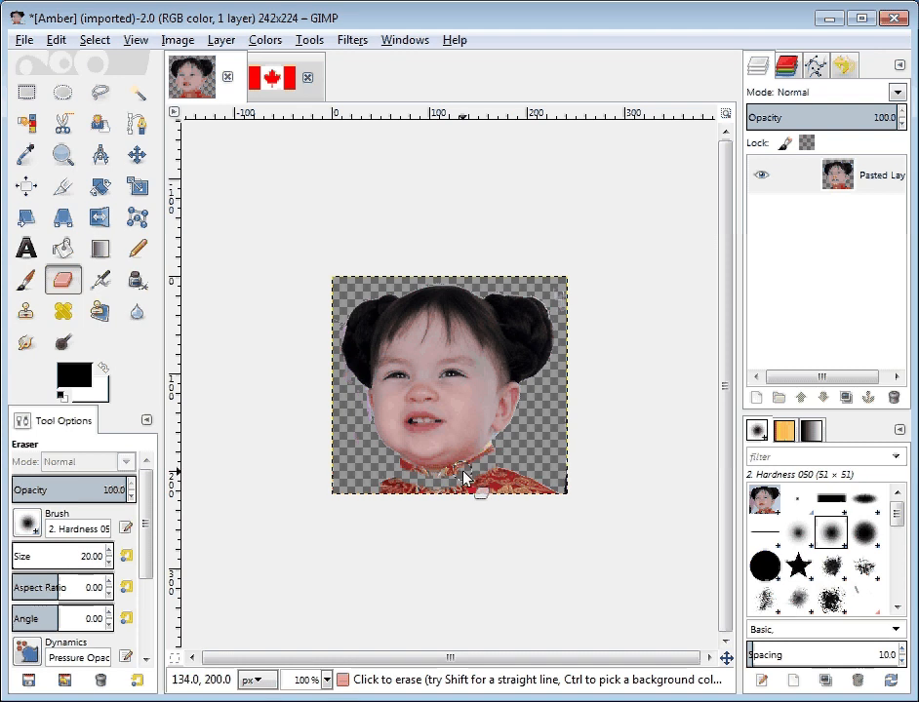
mouse_move(446, 482)
mouse_down()
mouse_move(389, 467)
mouse_move(417, 476)
mouse_move(397, 464)
mouse_move(428, 482)
mouse_move(370, 484)
mouse_move(504, 504)
mouse_move(555, 496)
mouse_move(598, 476)
mouse_up()
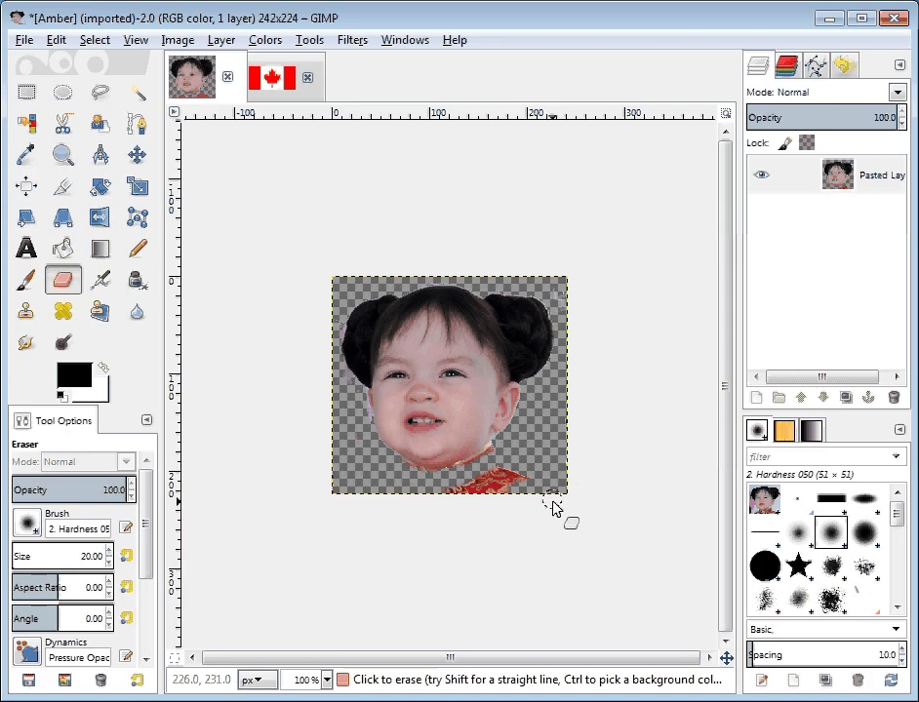
mouse_move(497, 500)
mouse_down()
mouse_move(513, 482)
mouse_move(469, 496)
mouse_move(507, 470)
mouse_up()
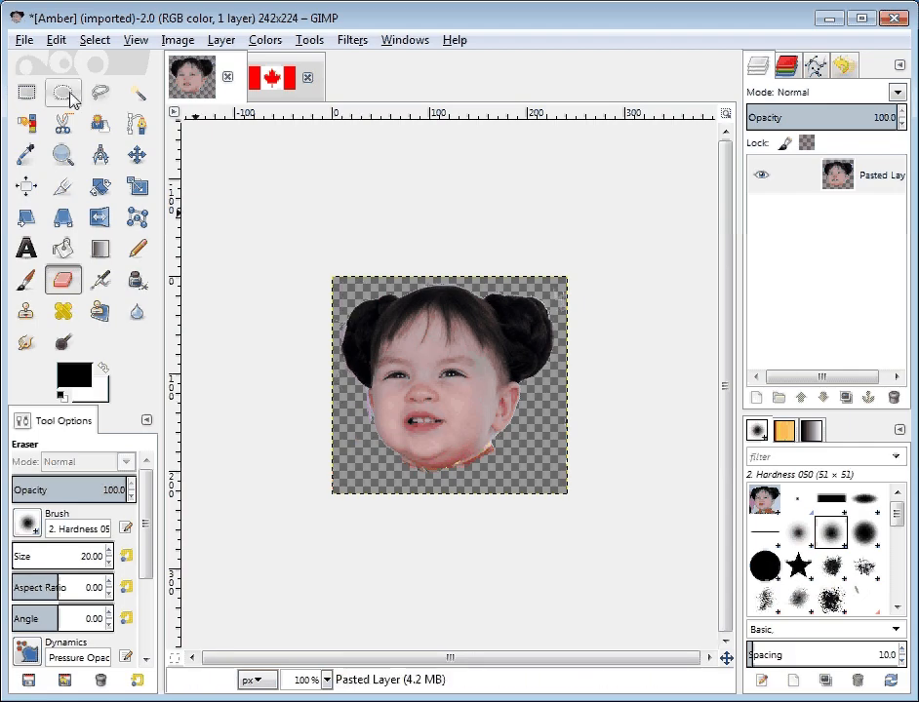
Step: Check the transparent background for leftover specks with a fuzzy selection at threshold 15, and dismiss the selection
click(139, 98)
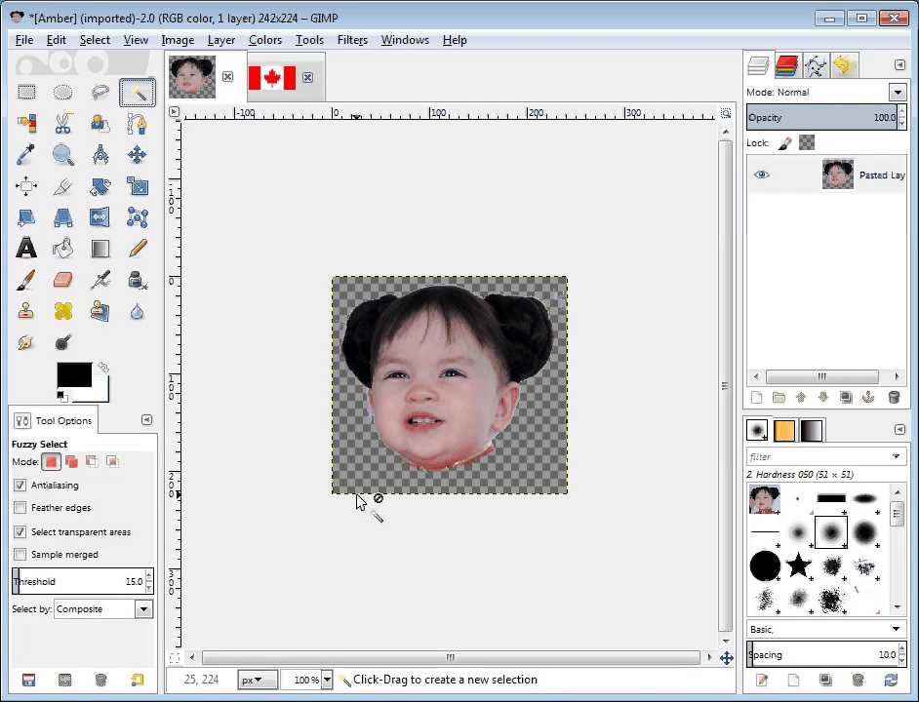
click(366, 462)
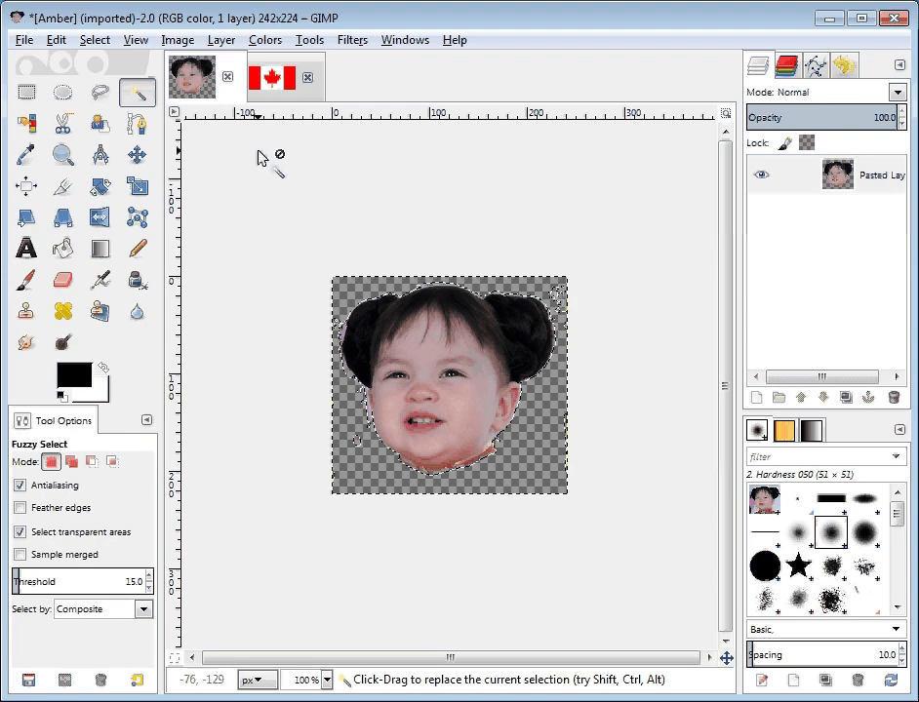
click(95, 40)
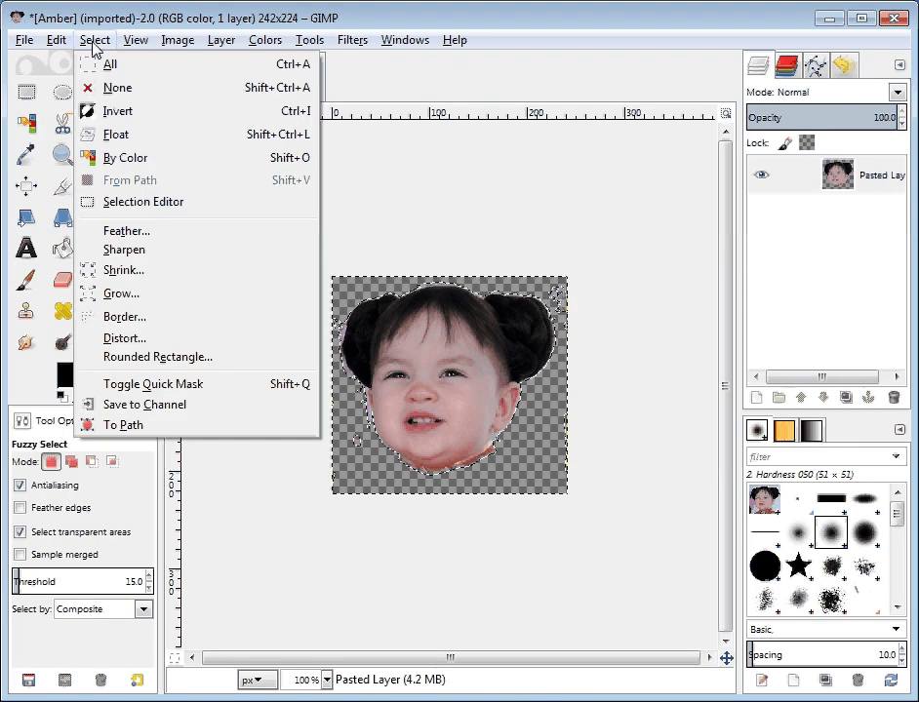
click(103, 88)
Step: Enlarge the eraser to size 106.16 and erase stray specks around the head, switching to the 2. Hardness 100 brush
click(61, 280)
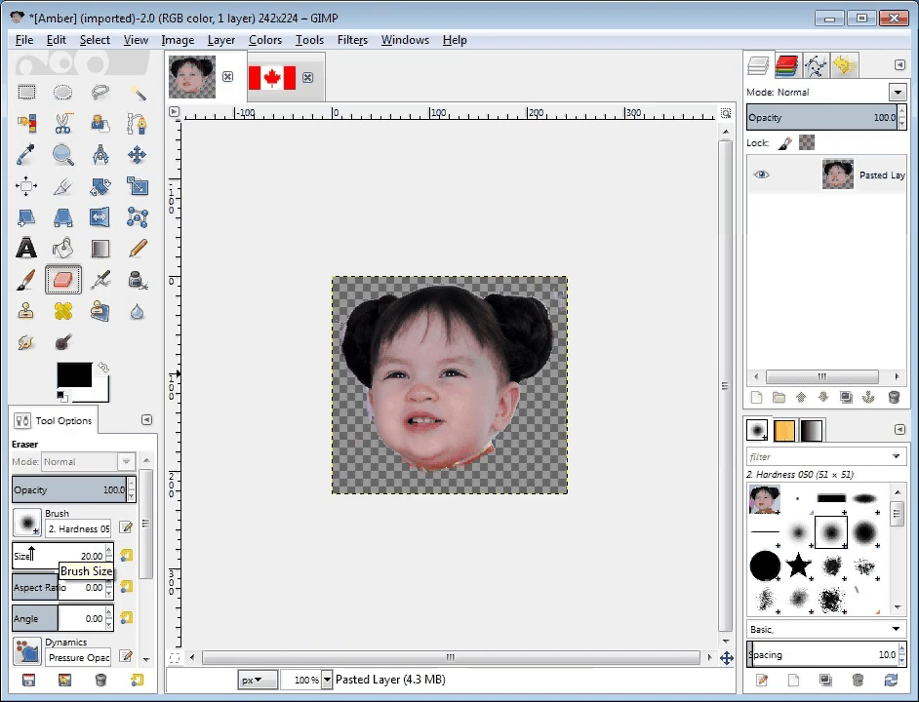
drag(60, 554, 76, 554)
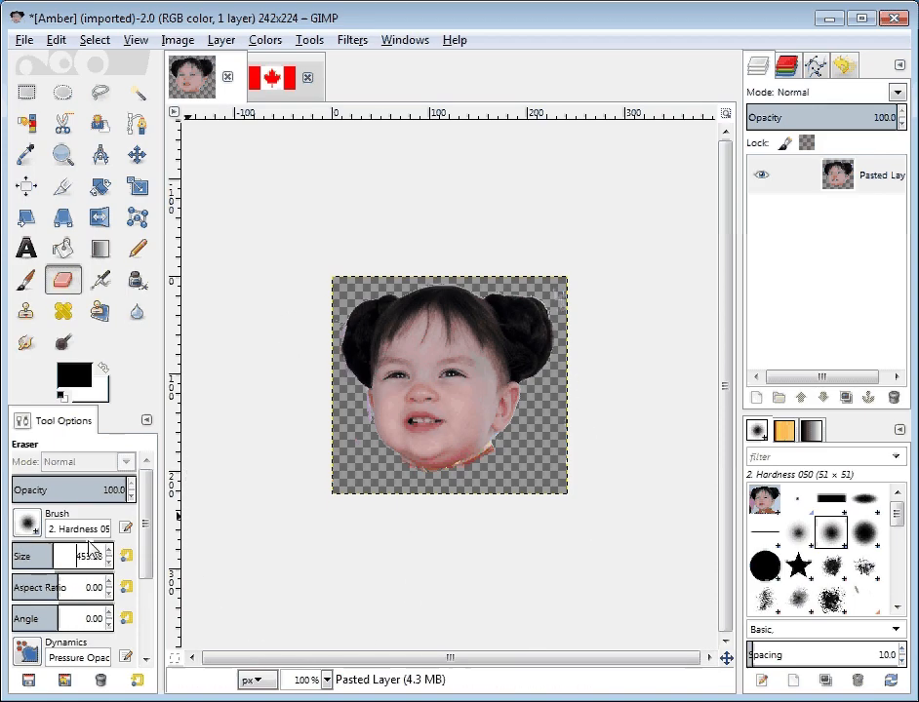
click(21, 554)
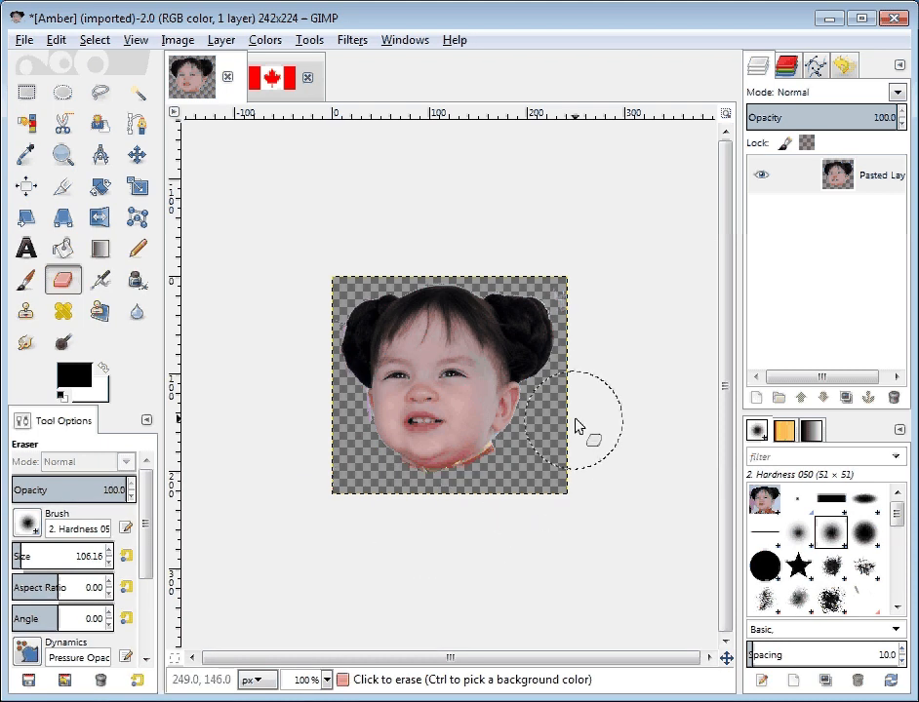
click(597, 303)
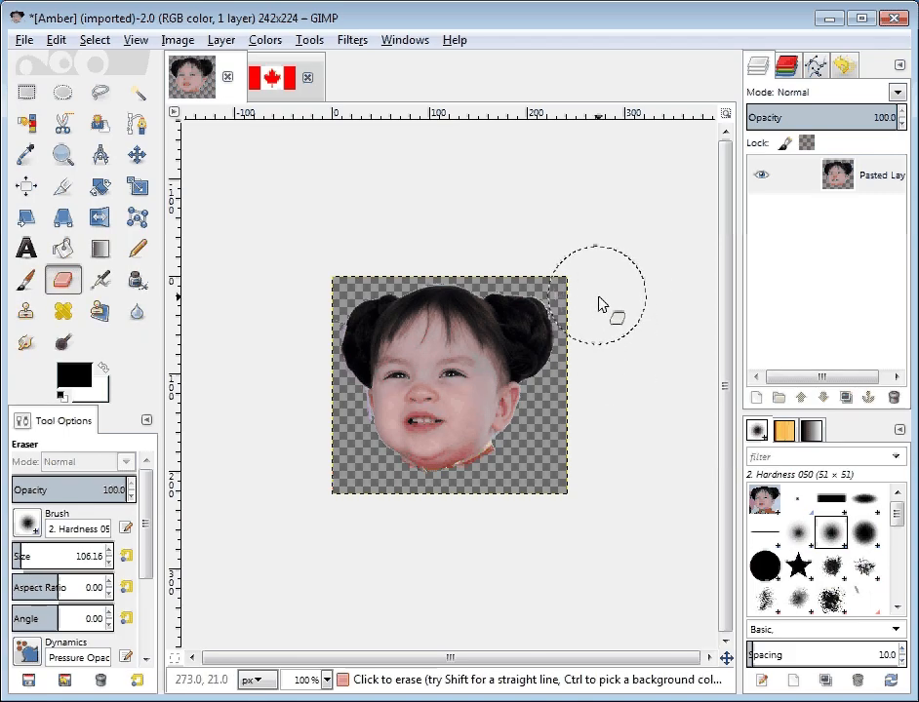
click(27, 525)
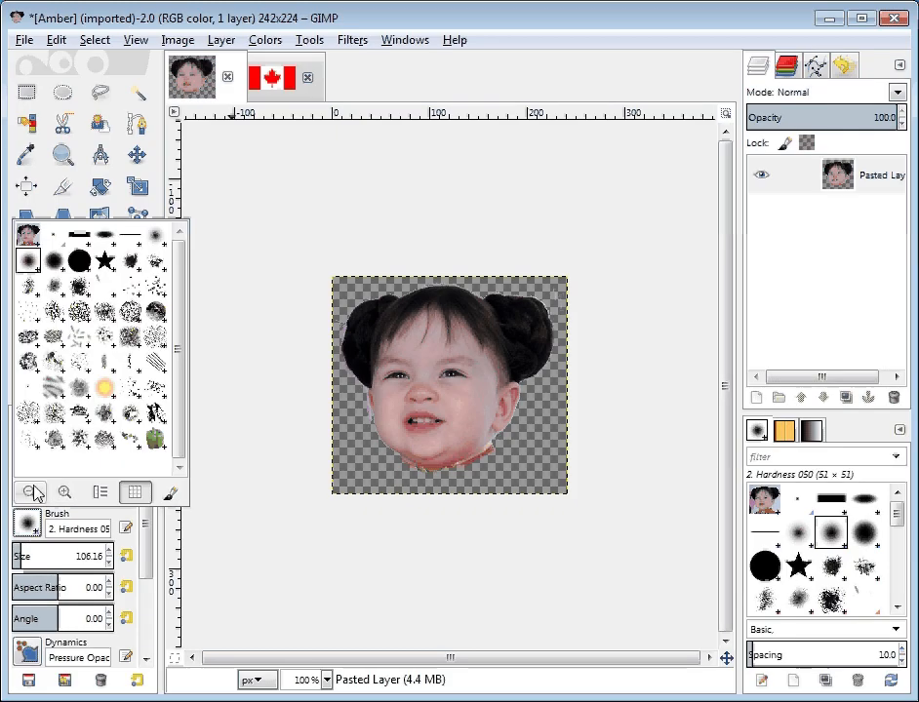
click(82, 265)
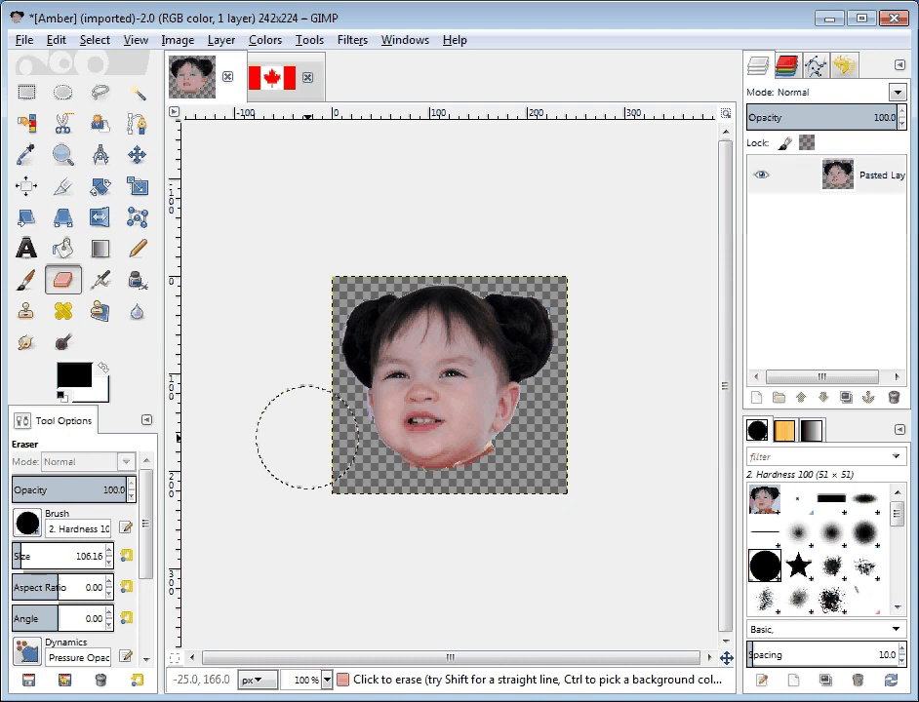
Step: Set the eraser size to 5 for cleaning the pink fringe along the left-hand bun and cheek
scroll(308, 437, up, 3)
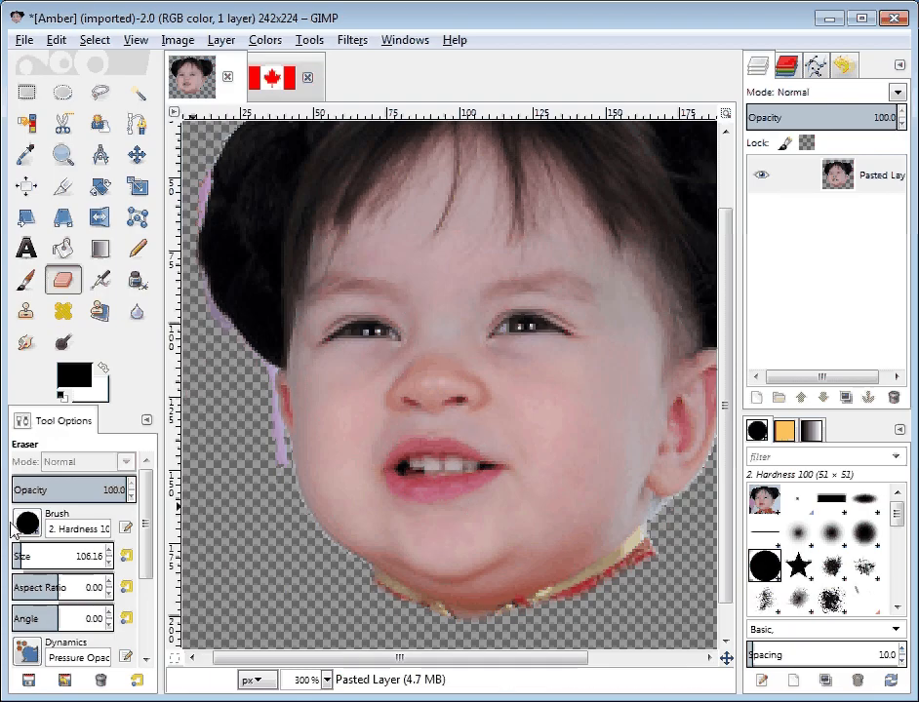
key(plus)
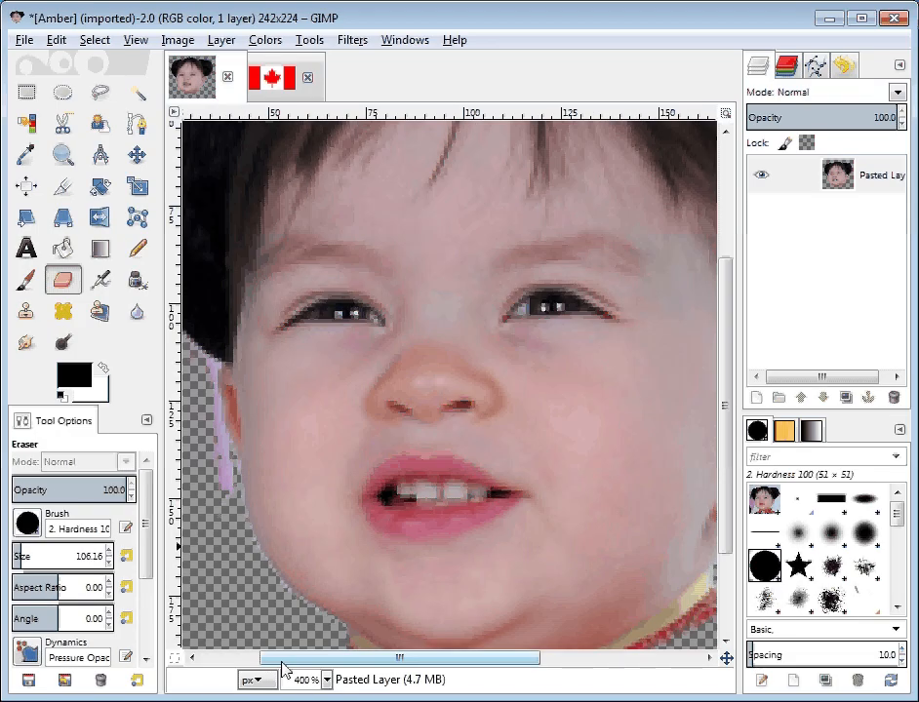
drag(284, 670, 215, 661)
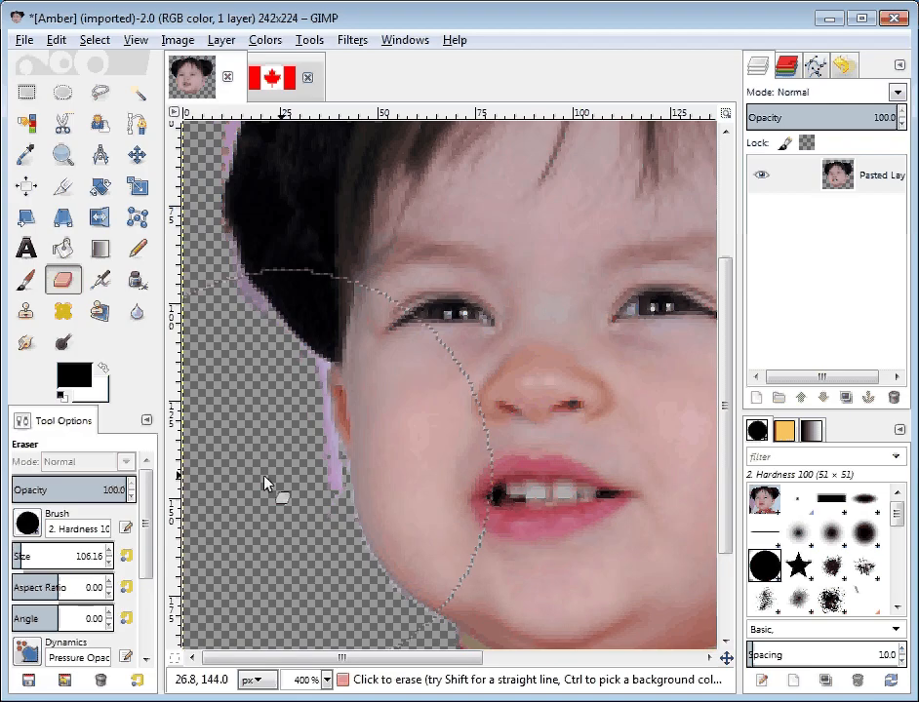
click(17, 553)
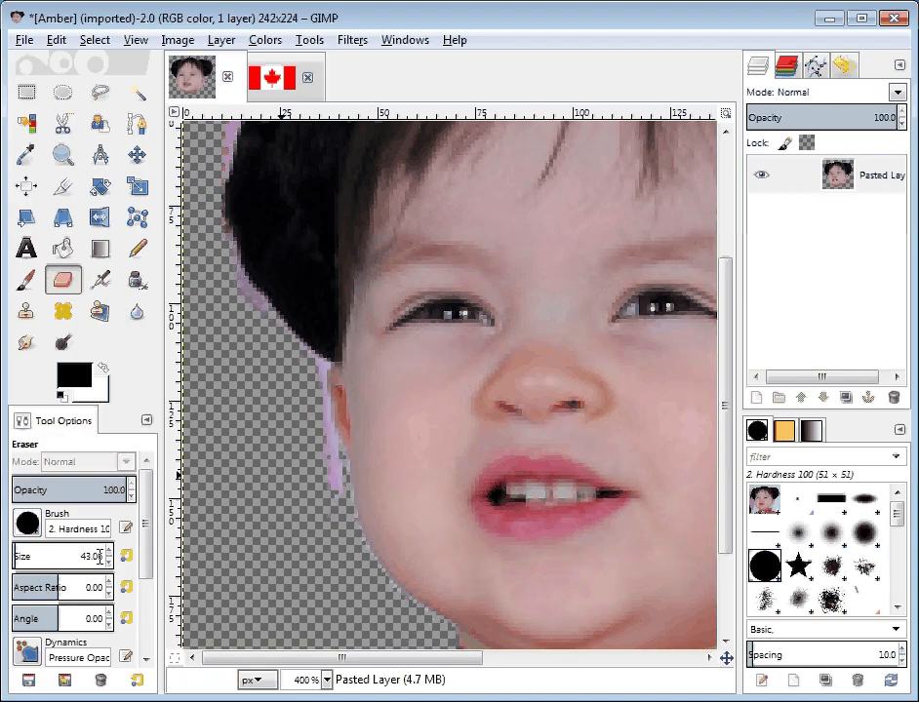
double_click(99, 557)
text(5)
key(Return)
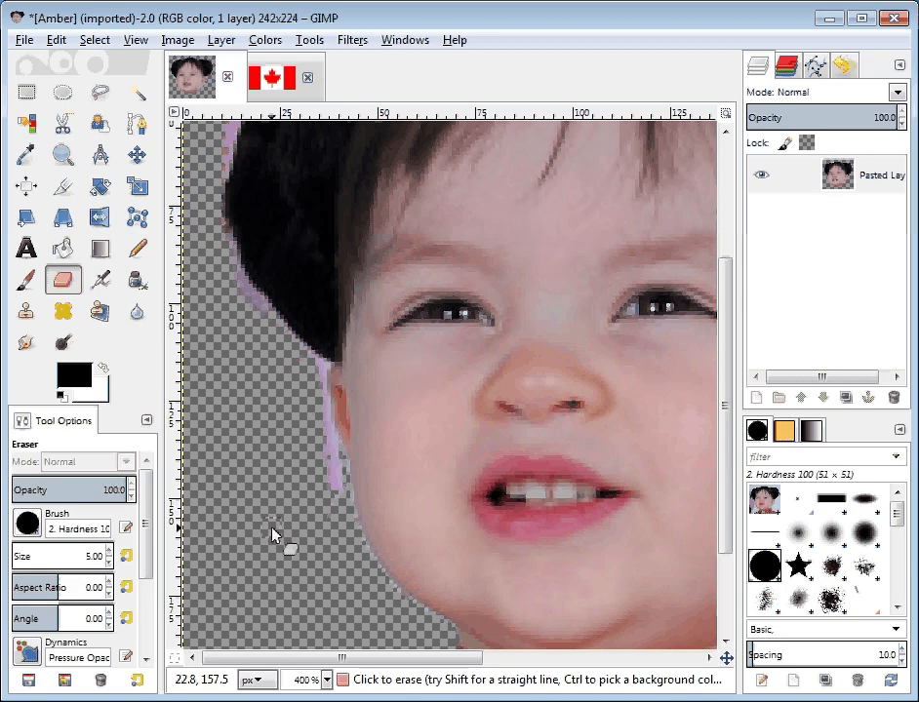